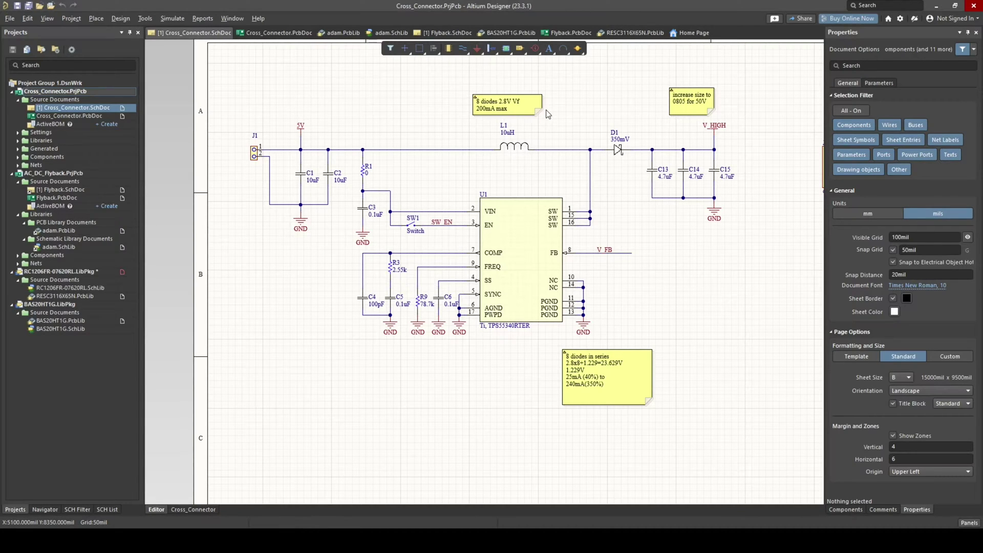
- Box-select the boost converter circuit, then the connector and op-amp circuit, then deselect
right_drag(548, 114, 527, 113)
ctrl+scroll(528, 110, down, 2)
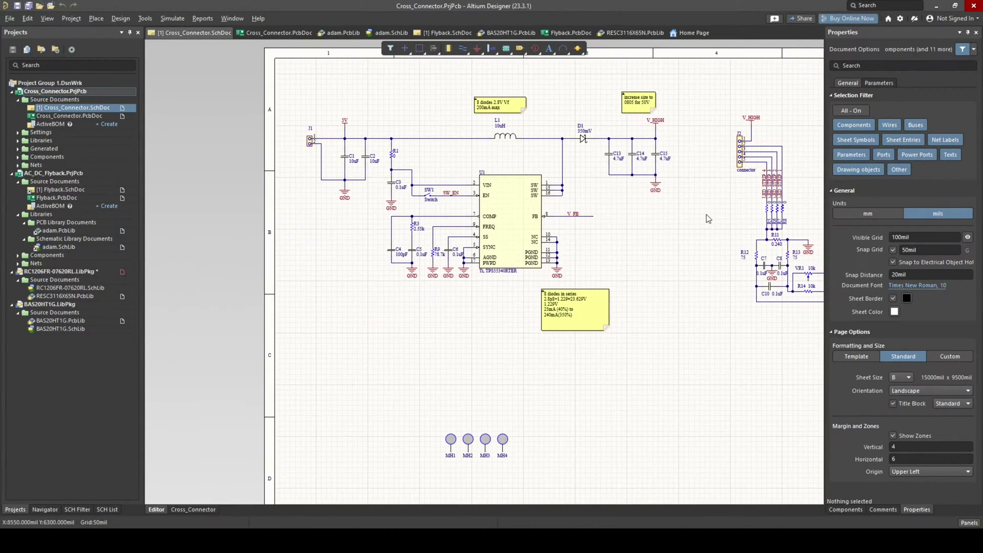
ctrl+scroll(705, 214, down, 1)
right_drag(705, 214, 624, 222)
ctrl+scroll(624, 222, down, 3)
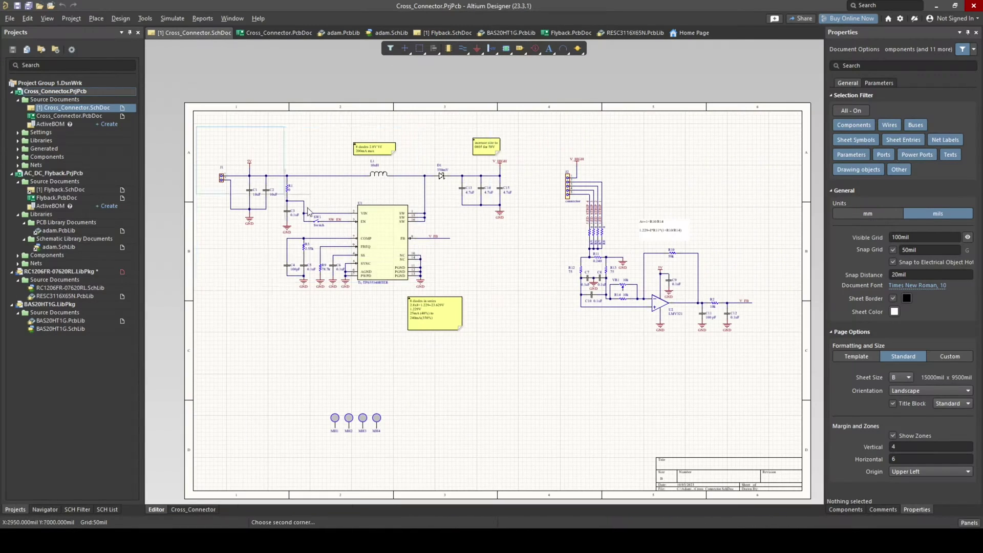
drag(196, 126, 527, 340)
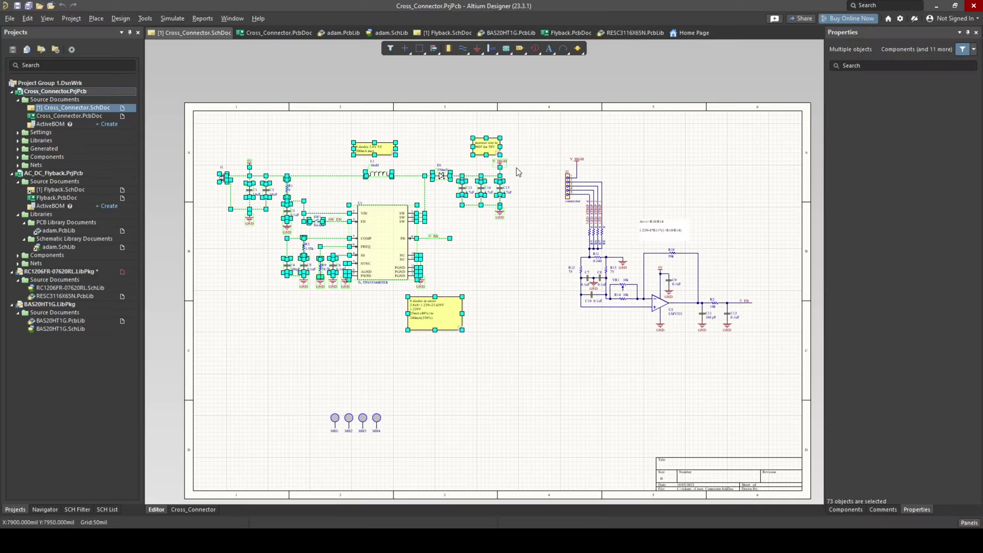
drag(528, 122, 765, 342)
click(542, 294)
- Pan right to the LMV321 op-amp feedback circuit and box-select it
ctrl+scroll(542, 295, up, 4)
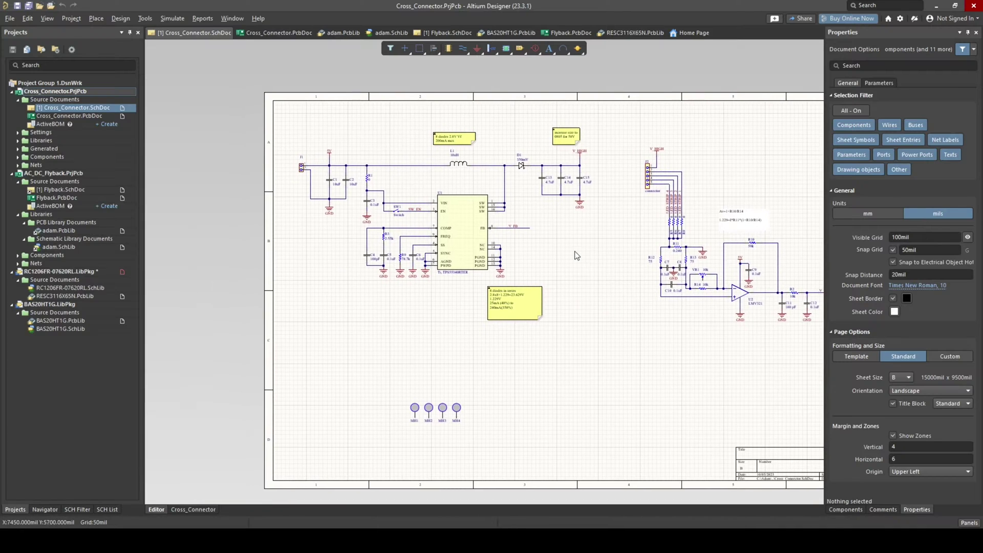
ctrl+scroll(691, 327, up, 2)
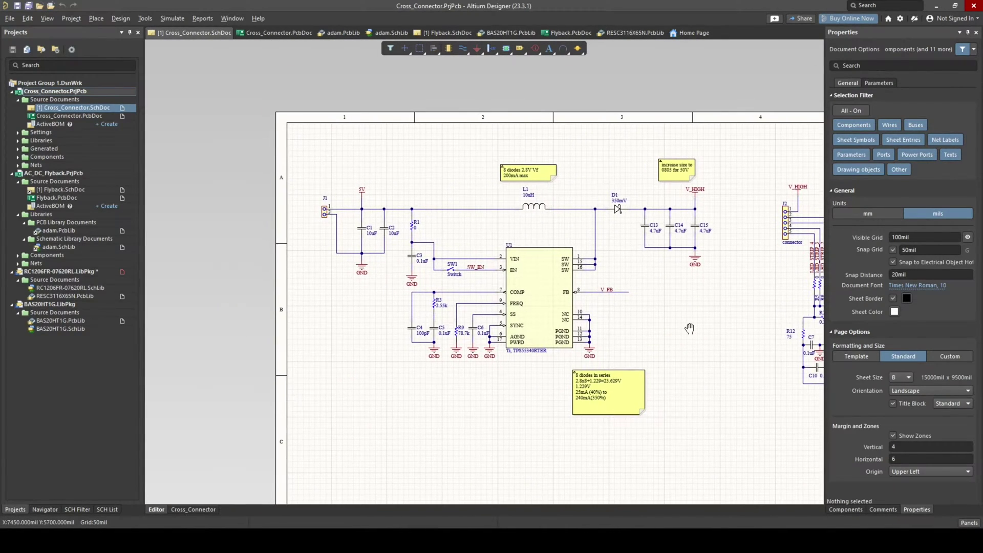
right_drag(691, 328, 744, 297)
right_drag(587, 221, 554, 222)
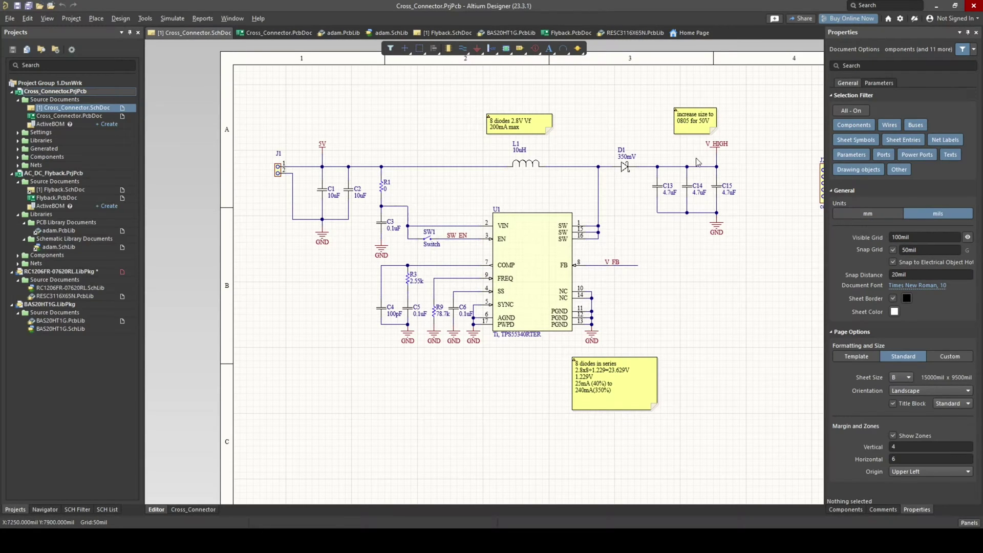
shift+scroll(660, 240, right, 1)
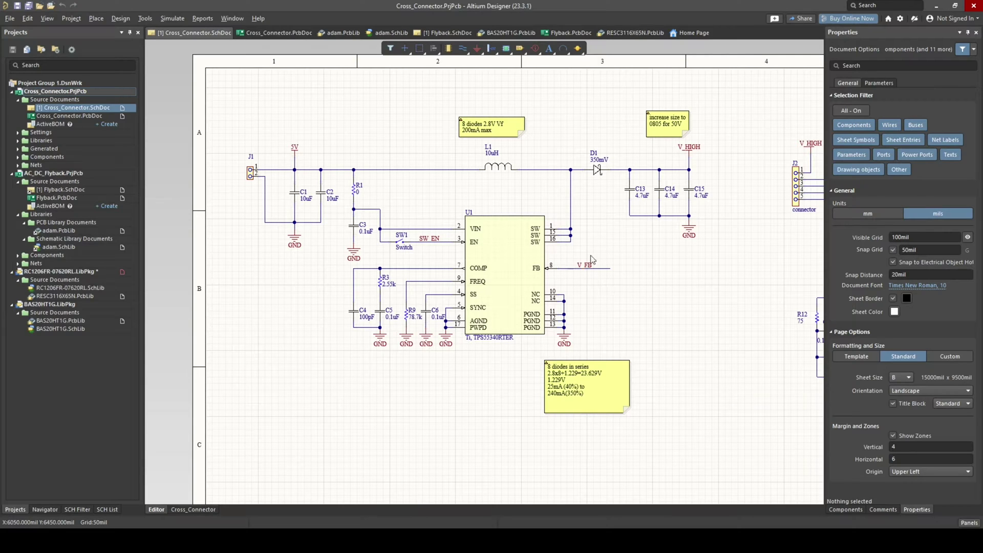
scroll(611, 280, right, 2)
scroll(611, 280, up, 1)
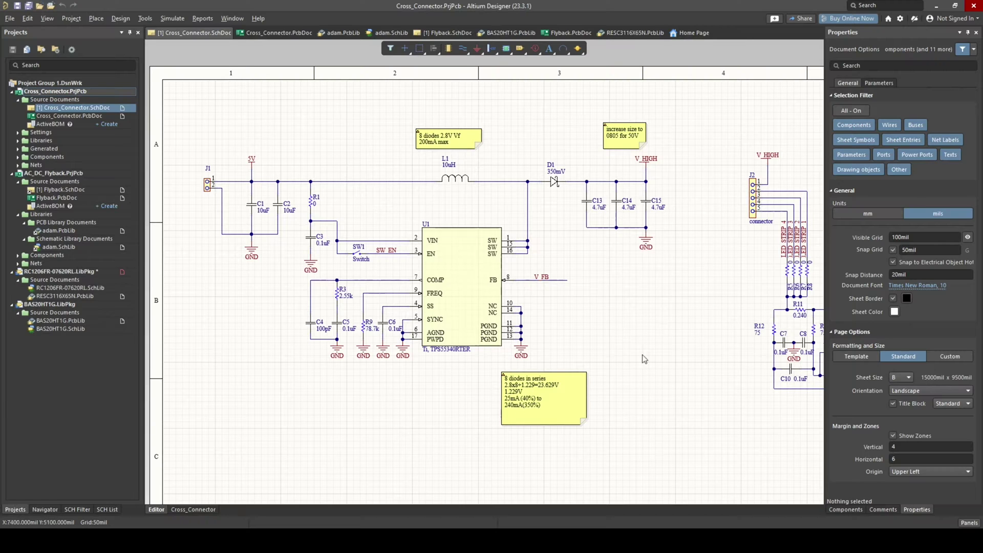
right_drag(671, 353, 360, 326)
drag(412, 106, 767, 409)
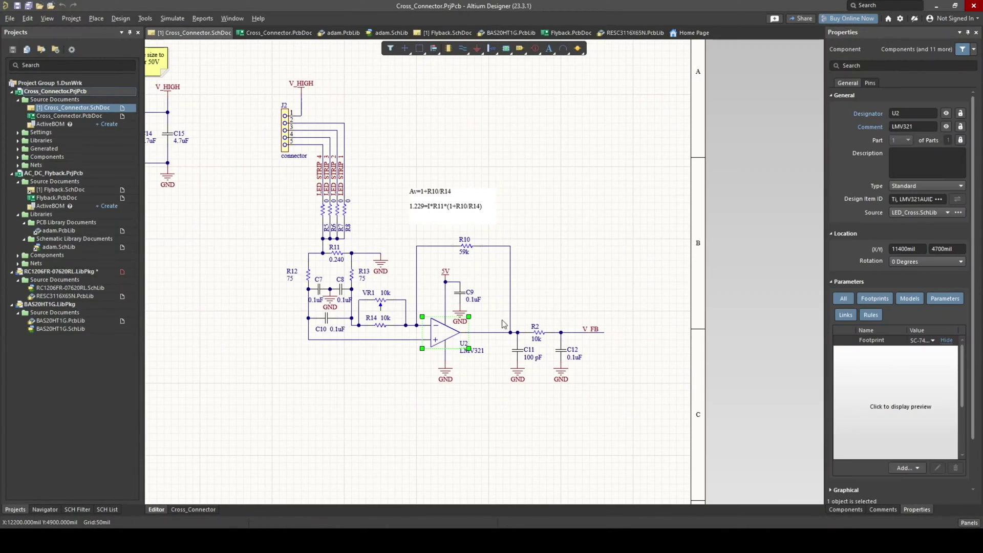
- Deselect the LMV321 op-amp and bring up Arrow's 'Top 10 Fundamental Op Amp Circuits' article
click(497, 394)
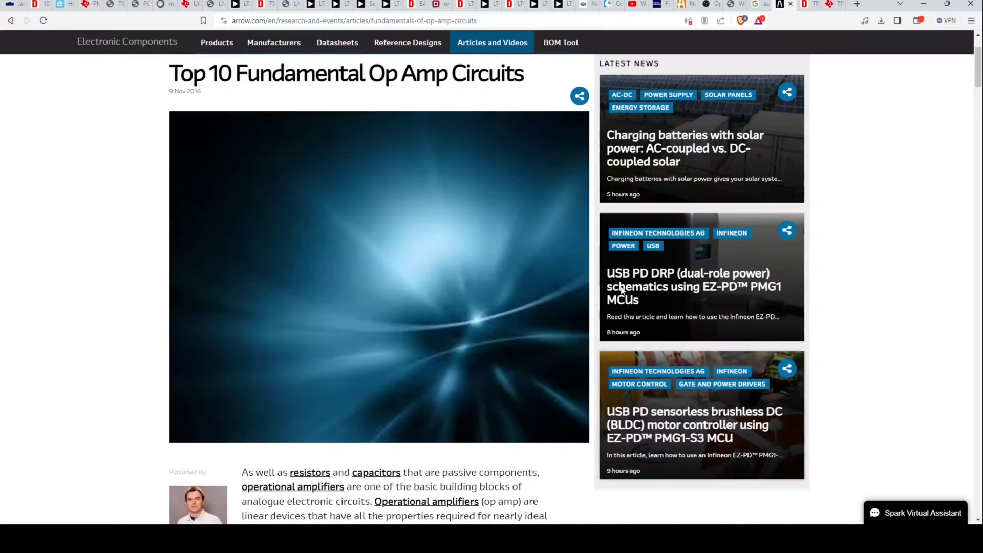
scroll(410, 148, up, 2)
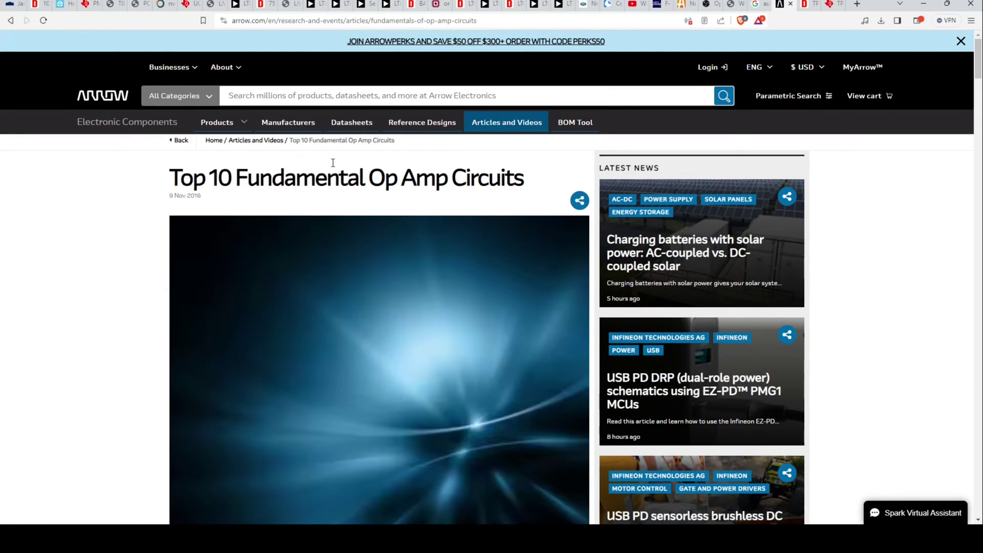
- Read through the inverting, non-inverting, summing and differential op-amp sections, then return to Altium
scroll(330, 166, down, 14)
scroll(354, 190, up, 4)
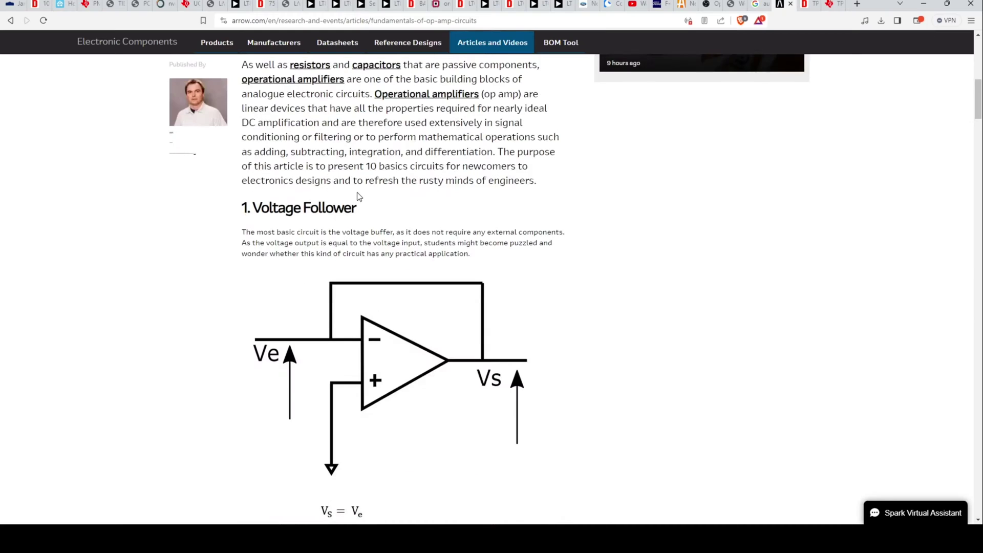
scroll(359, 205, down, 15)
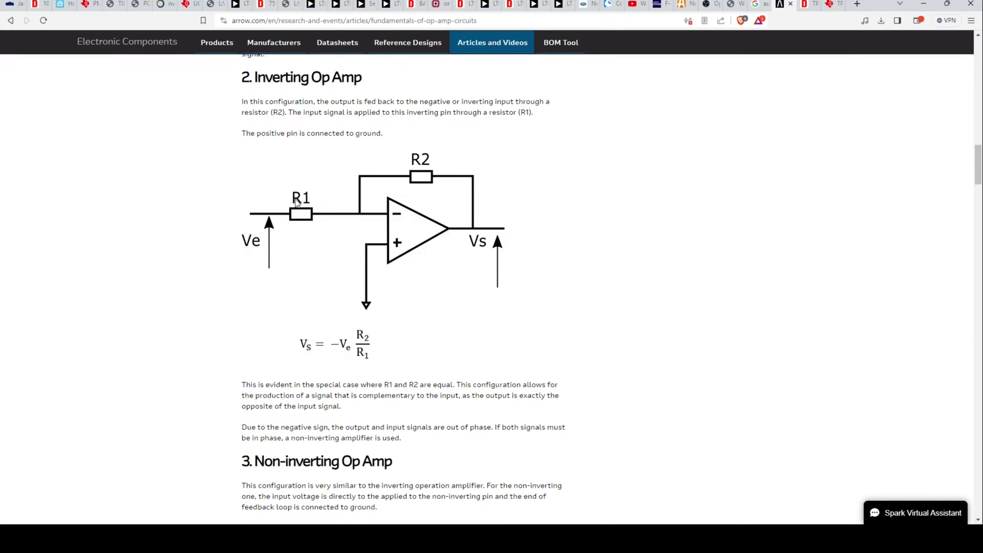
scroll(430, 222, down, 5)
scroll(309, 243, down, 2)
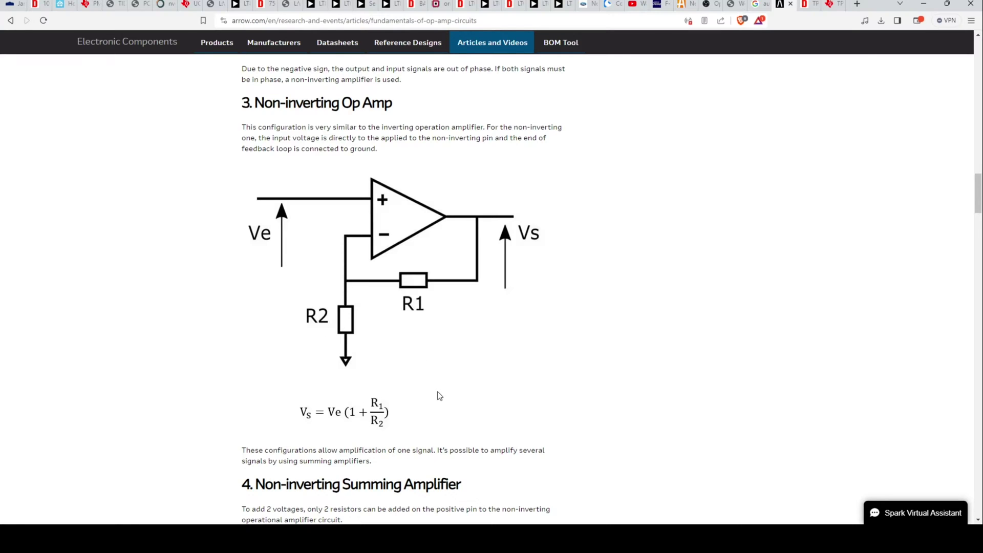
scroll(439, 396, down, 7)
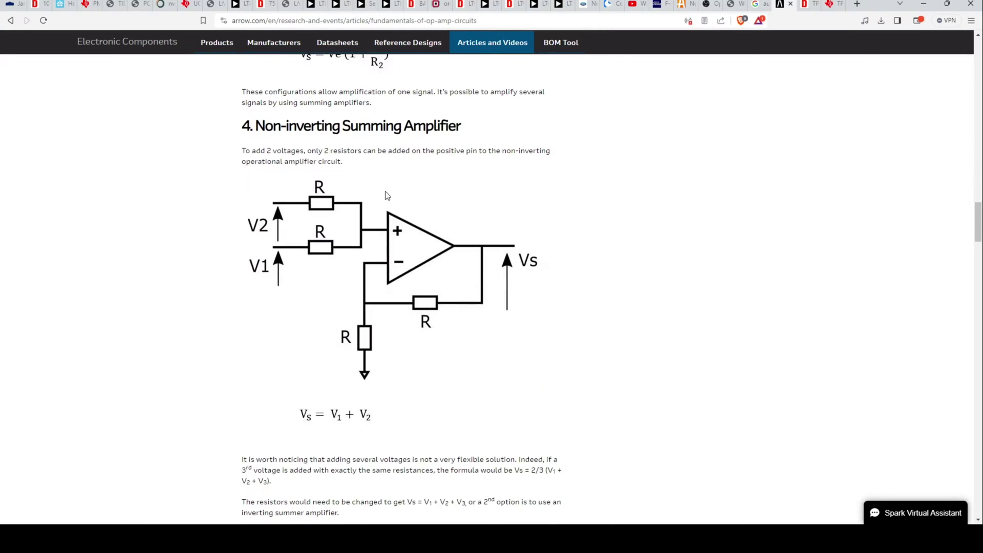
scroll(385, 193, down, 5)
scroll(386, 195, down, 3)
scroll(388, 197, down, 3)
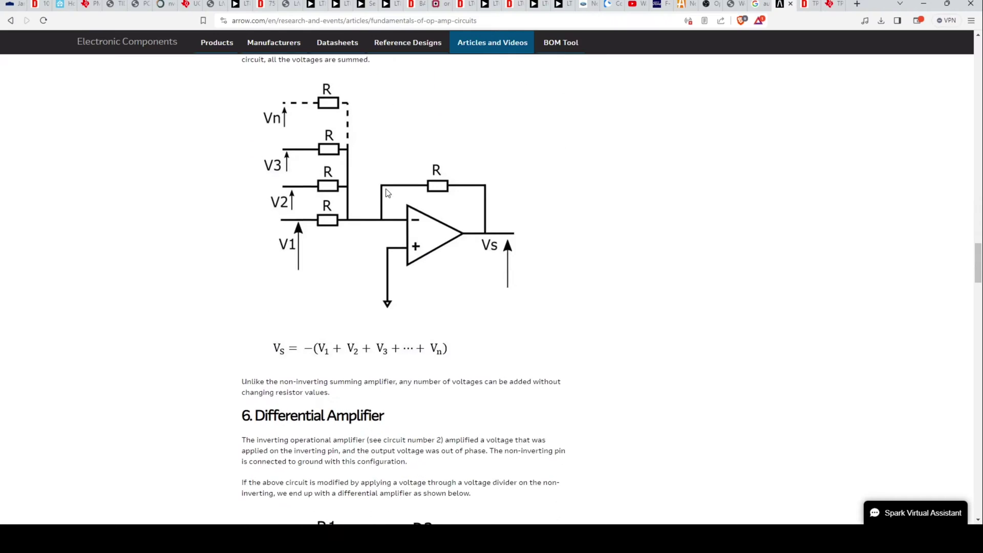
scroll(388, 207, down, 5)
scroll(387, 206, down, 2)
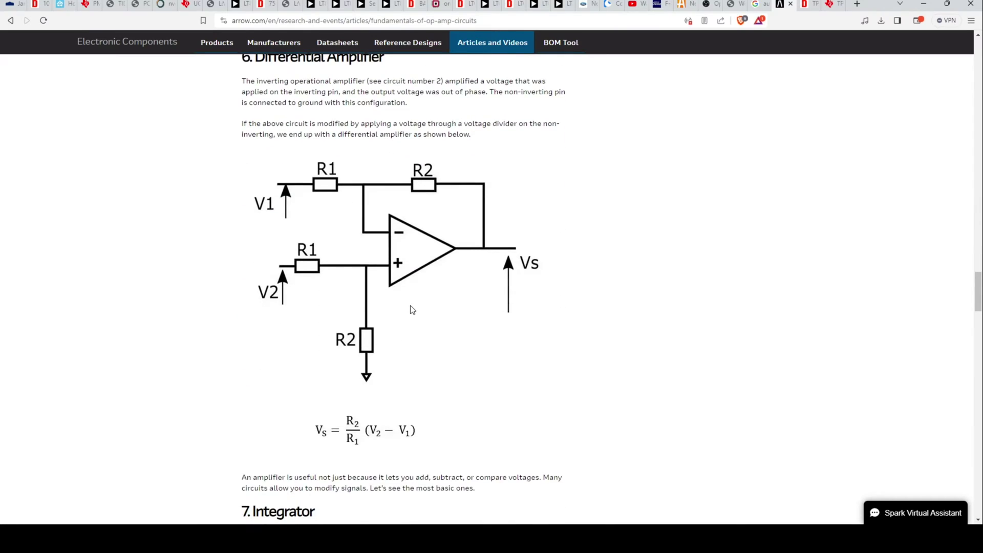
scroll(412, 310, up, 20)
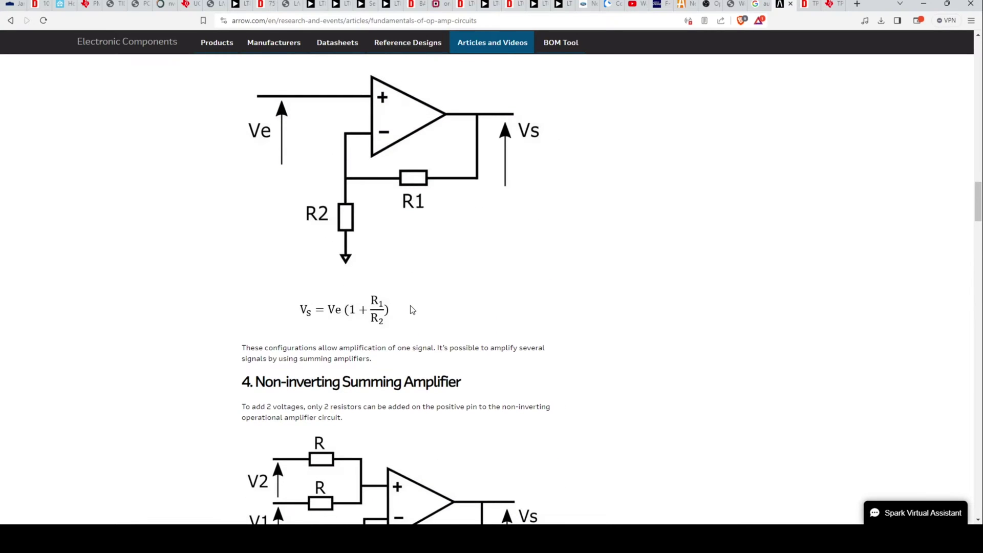
scroll(413, 309, up, 18)
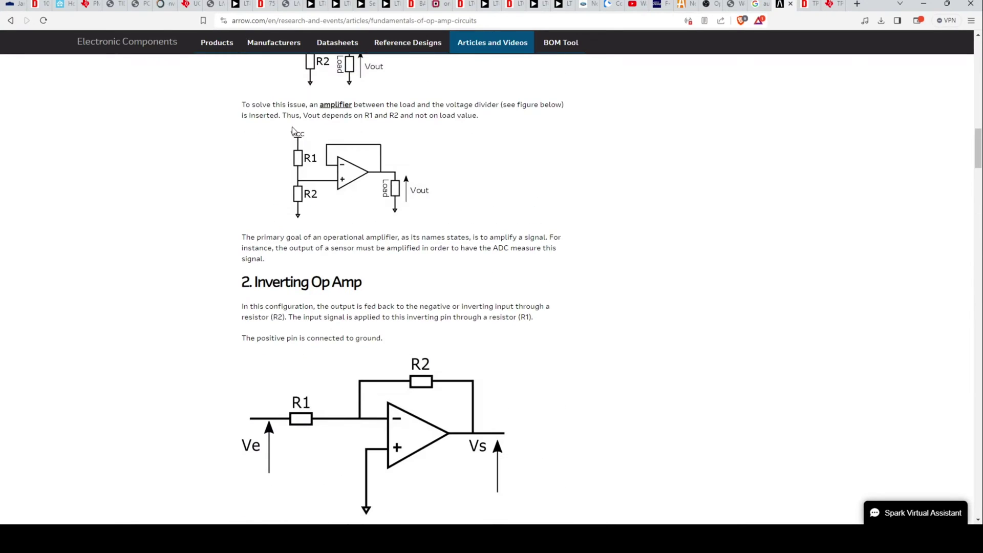
key(alt+Tab)
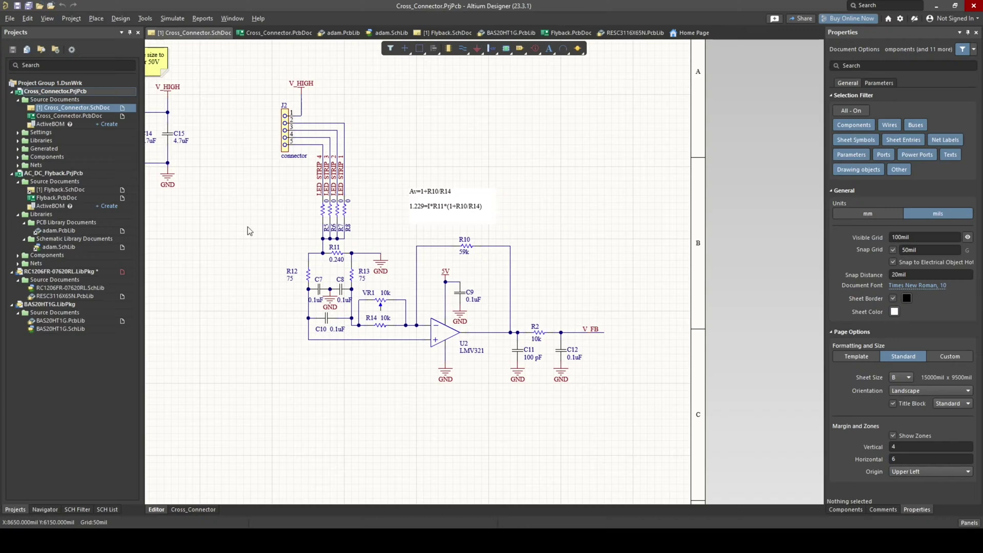
- Select the Av=1+R10/R14 gain note, zoom out to the full sheet, then deselect it
click(440, 207)
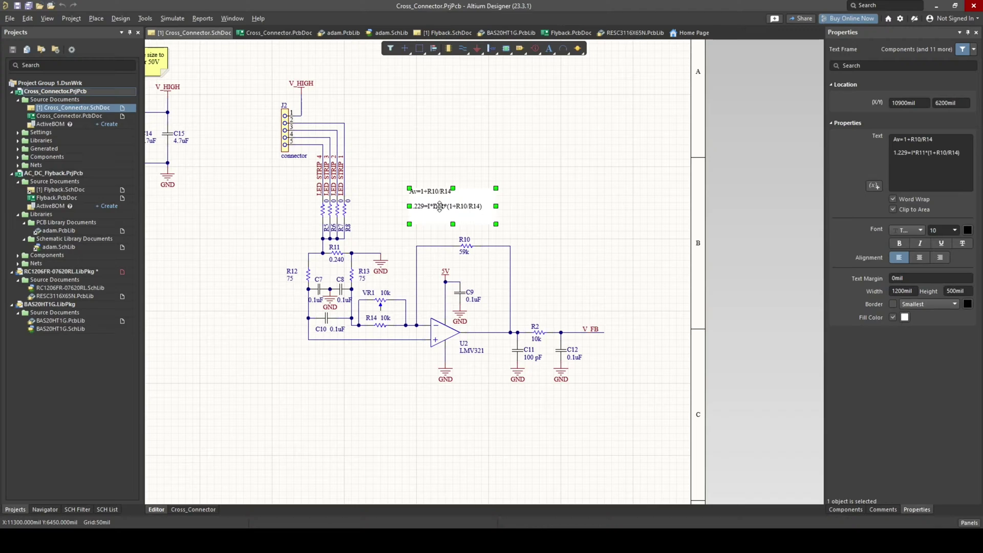
ctrl+scroll(439, 208, down, 4)
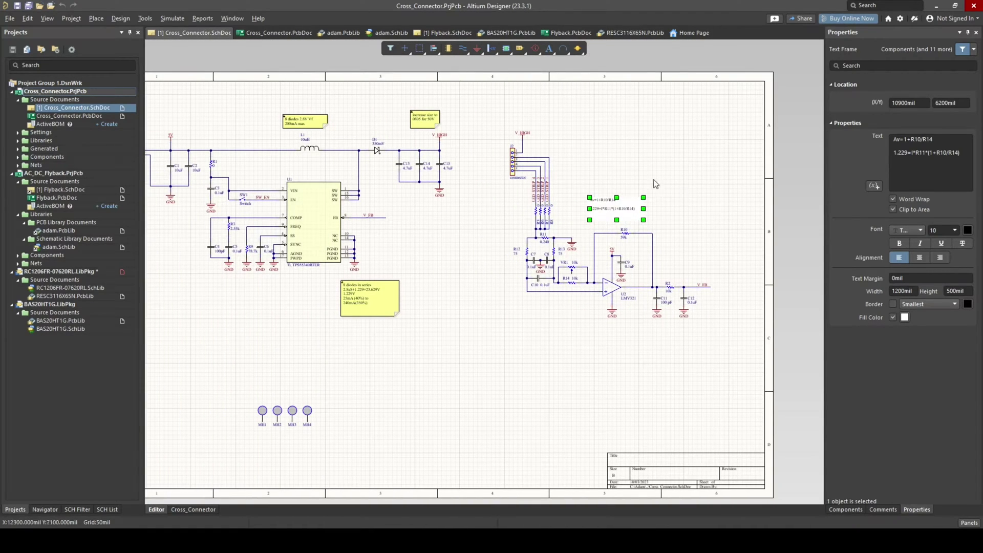
shift+scroll(609, 207, left, 2)
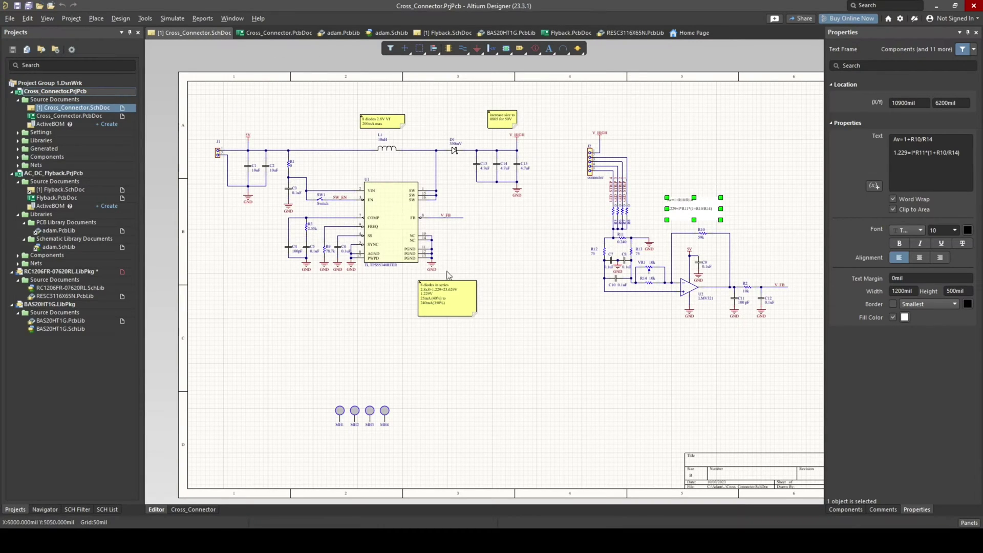
click(585, 280)
ctrl+scroll(585, 279, up, 4)
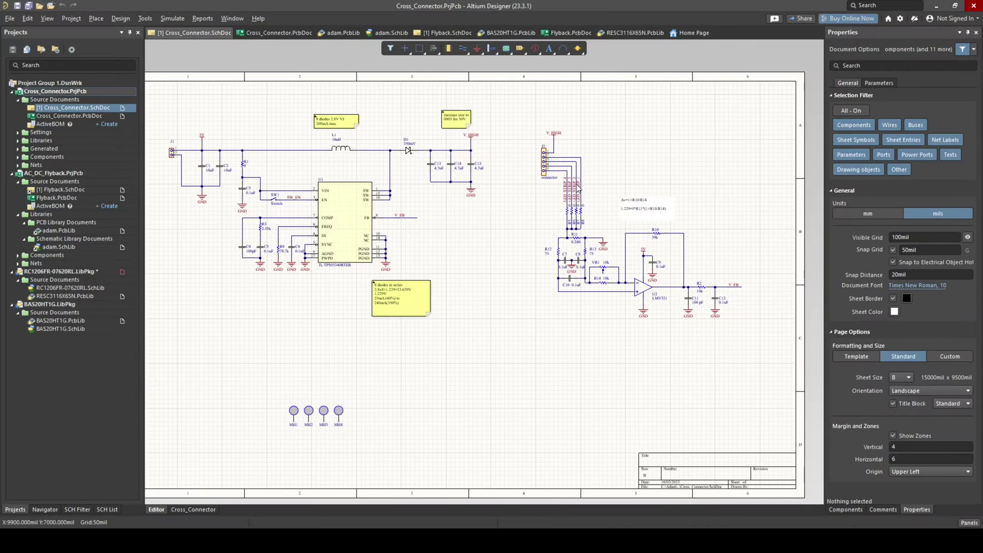
shift+scroll(328, 215, left, 2)
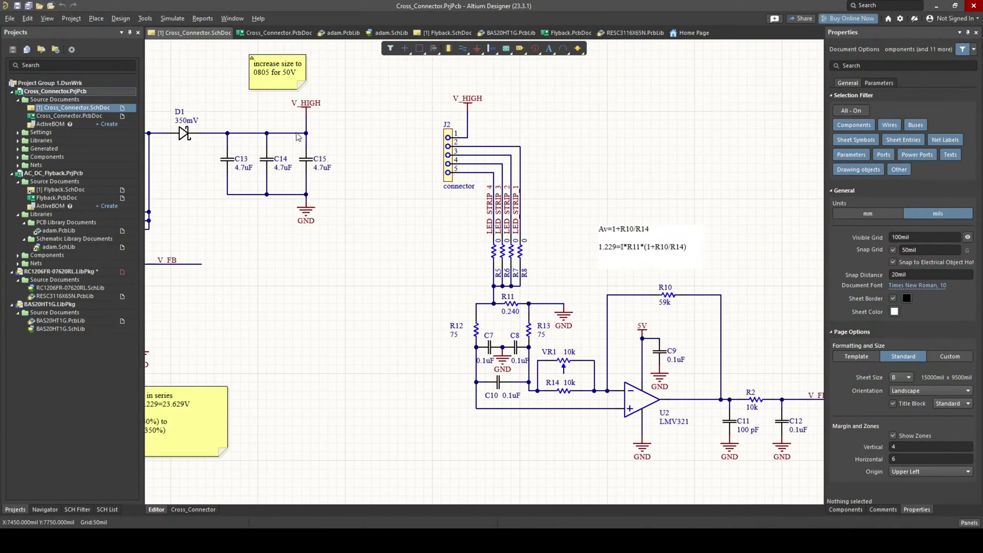
shift+scroll(273, 98, left, 6)
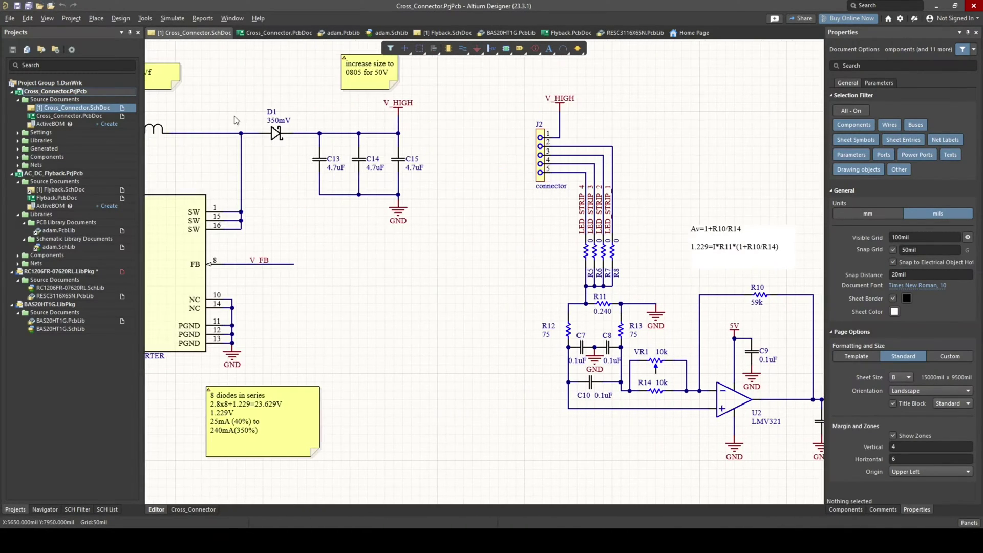
shift+scroll(399, 139, right, 2)
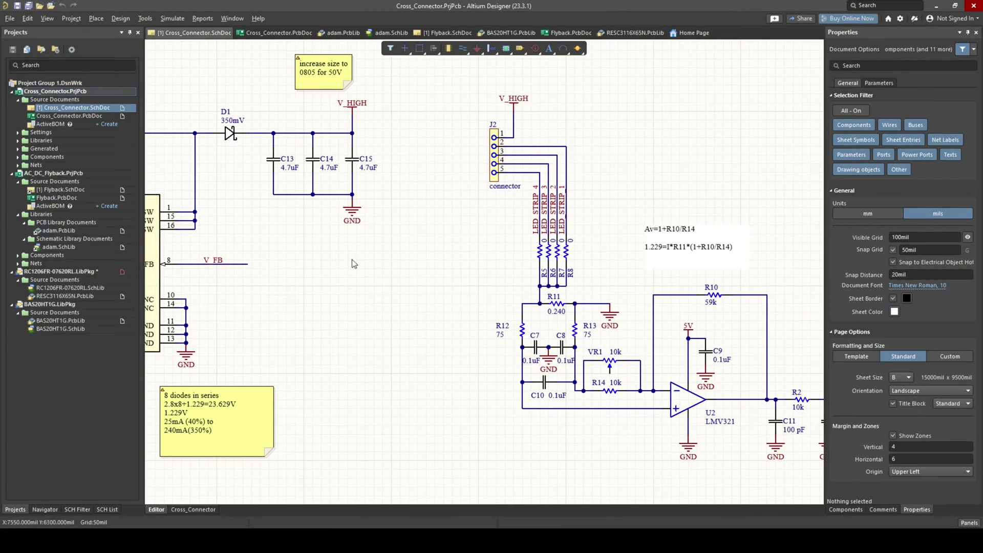
shift+scroll(491, 223, right, 2)
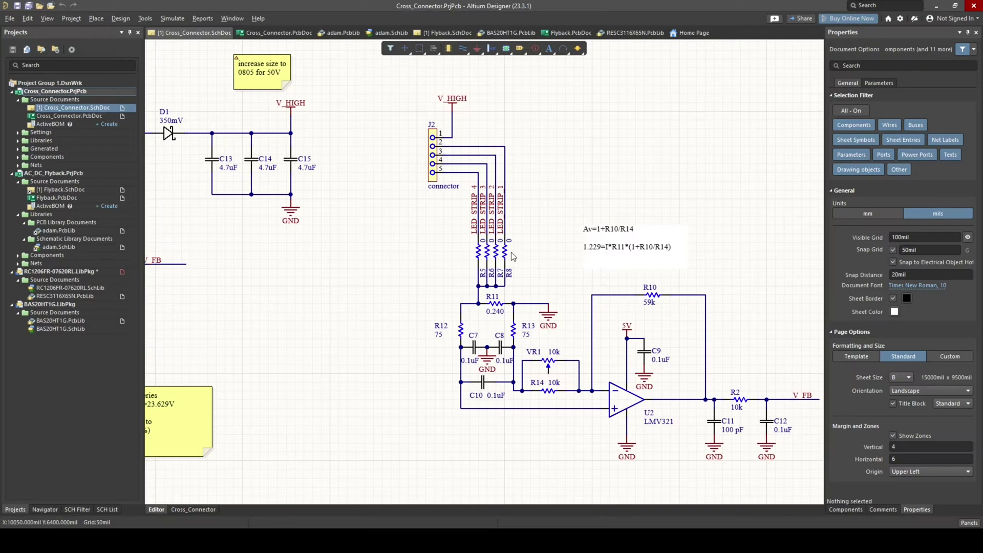
shift+scroll(513, 260, right, 2)
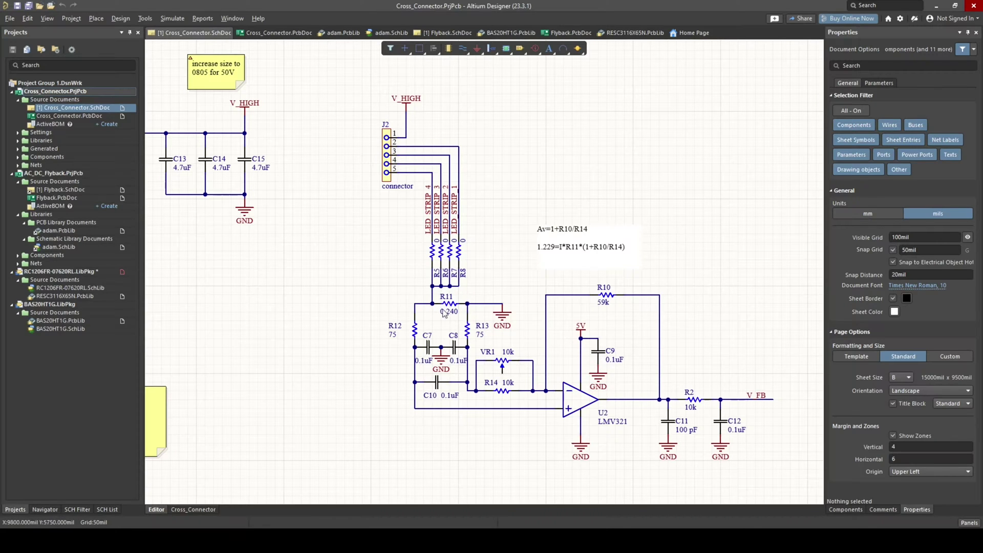
scroll(472, 343, down, 2)
shift+scroll(474, 345, right, 2)
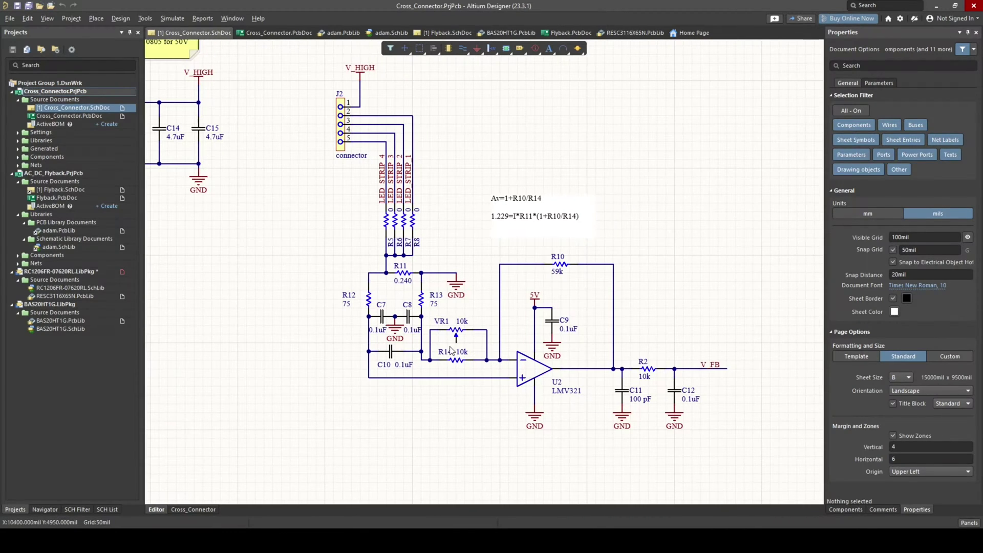
ctrl+scroll(450, 350, down, 1)
ctrl+scroll(512, 369, up, 1)
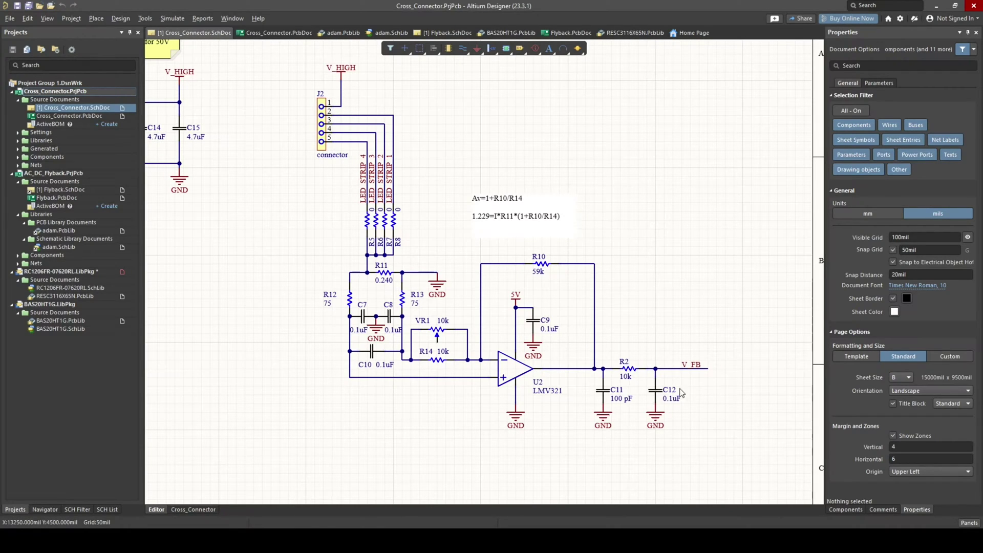
shift+scroll(644, 343, left, 6)
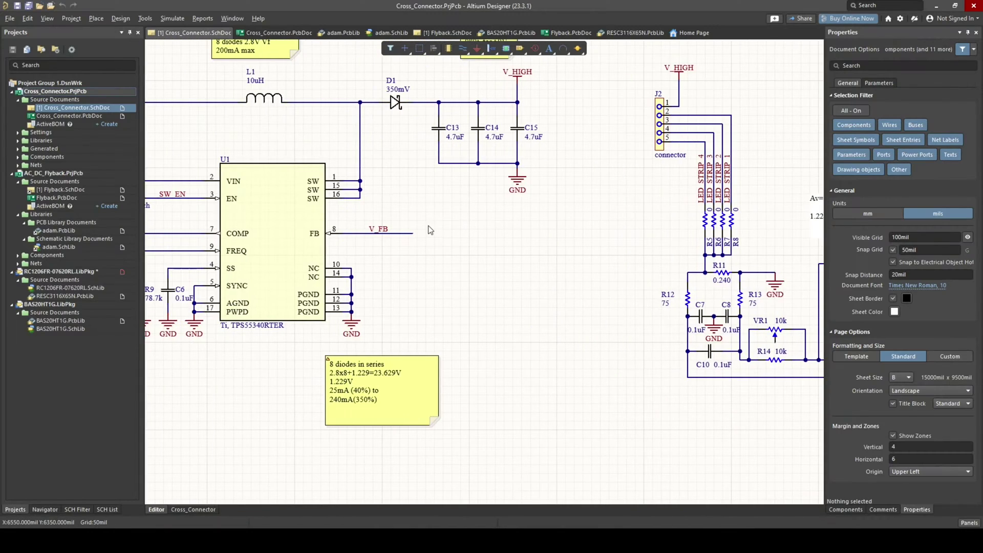
ctrl+scroll(431, 229, down, 4)
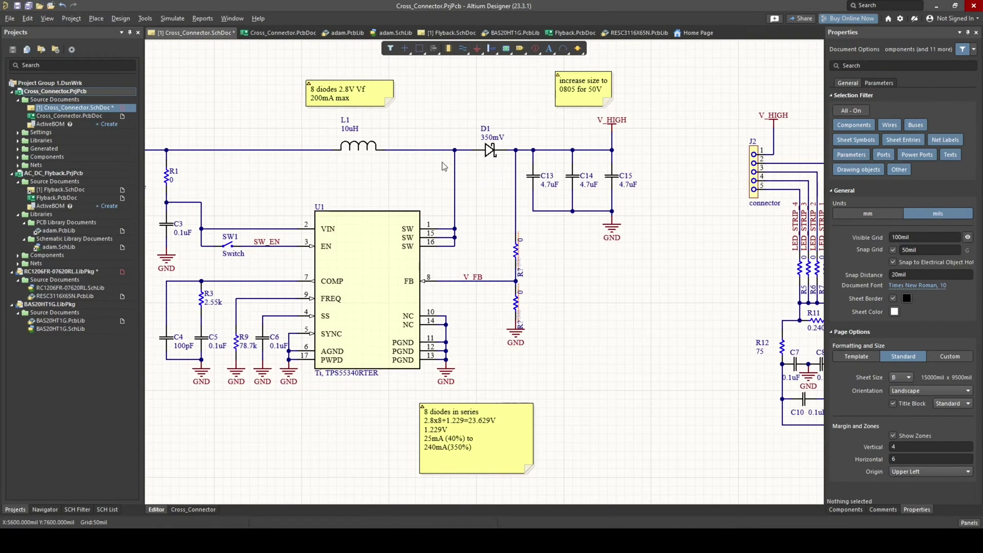
- Remove the feedback divider resistors from FB, then box-select the op-amp amplifier circuit around R12
shift+scroll(471, 278, left, 1)
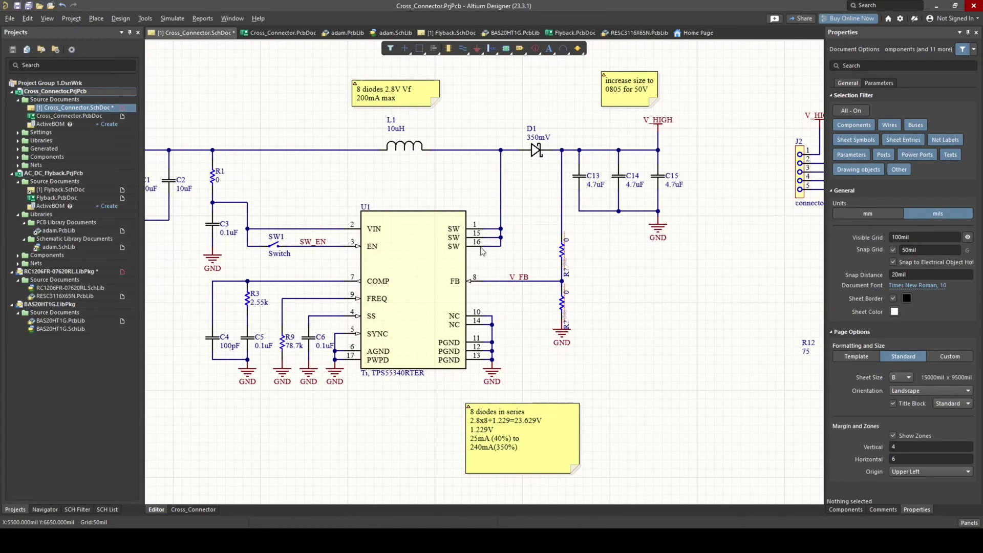
key(ctrl+z)
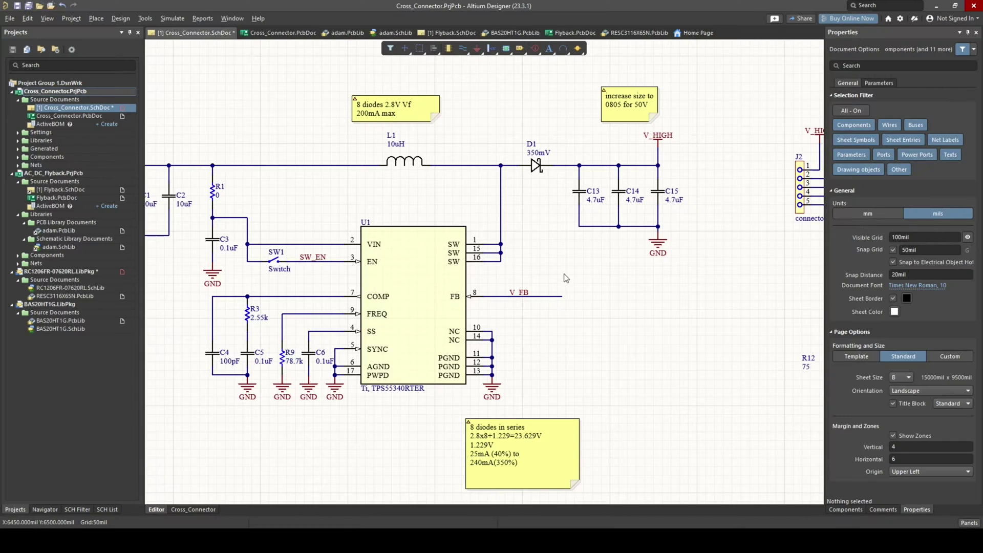
shift+scroll(566, 278, right, 8)
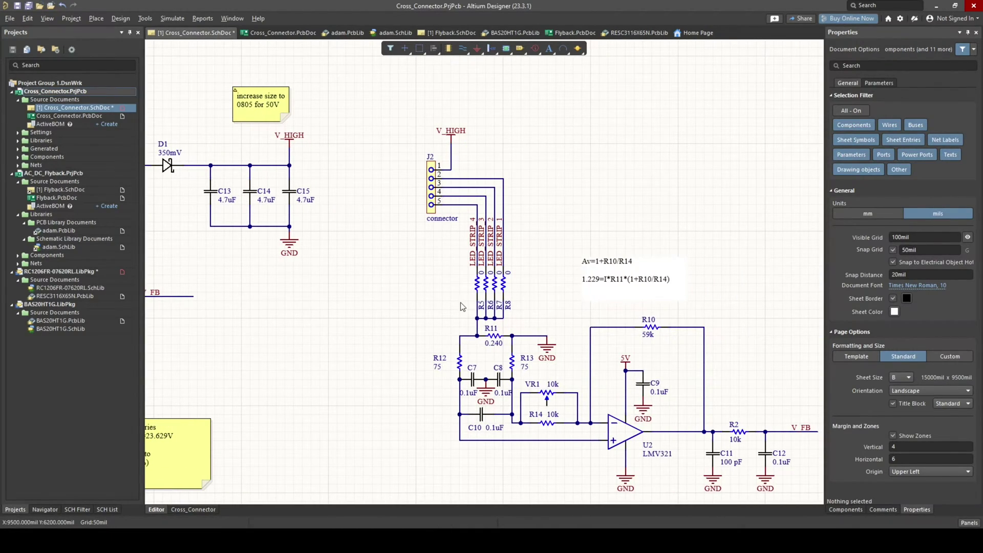
shift+scroll(594, 357, left, 2)
shift+scroll(594, 356, right, 3)
scroll(599, 358, down, 1)
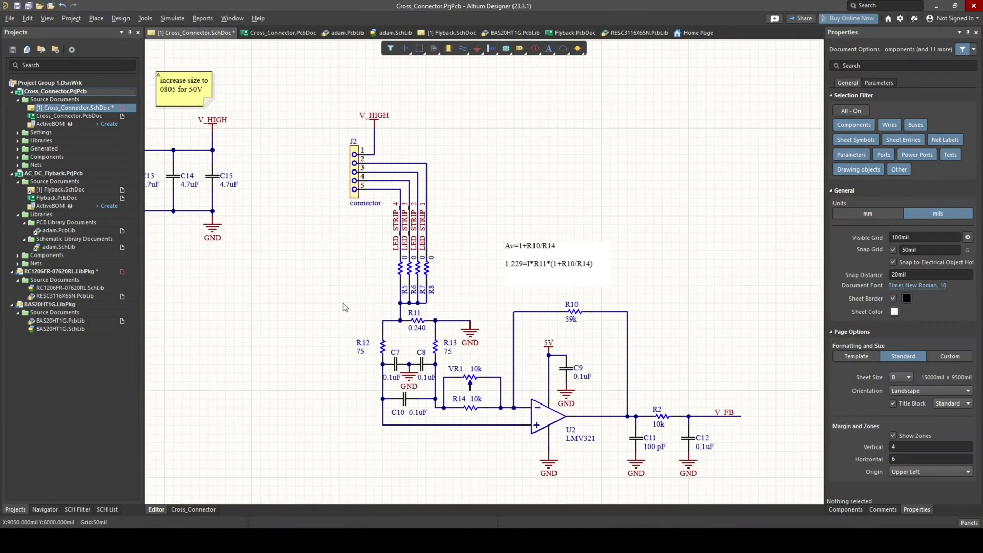
drag(336, 319, 767, 419)
- Delete the op-amp amplifier and place a copied V_FB net label on R11's left node
key(Delete)
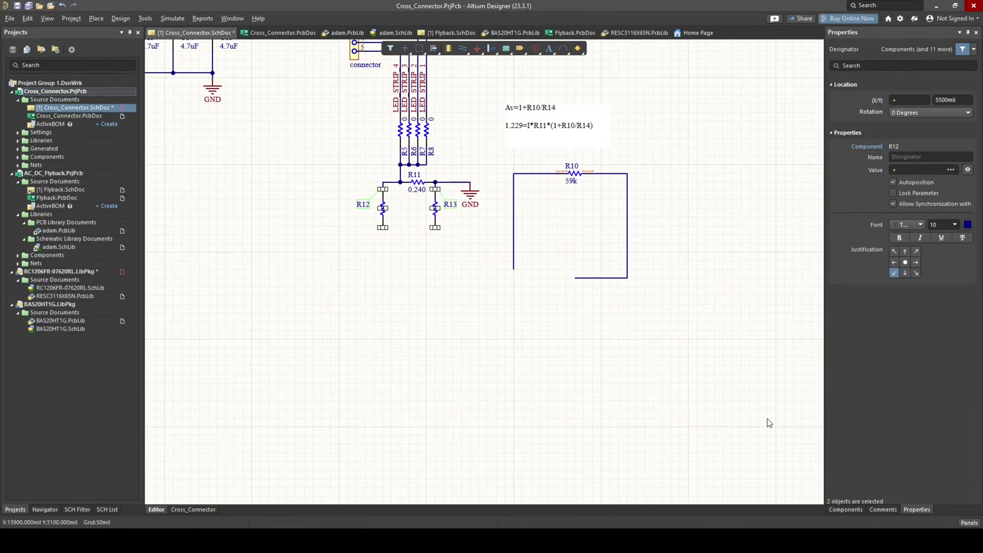
ctrl+scroll(466, 233, down, 1)
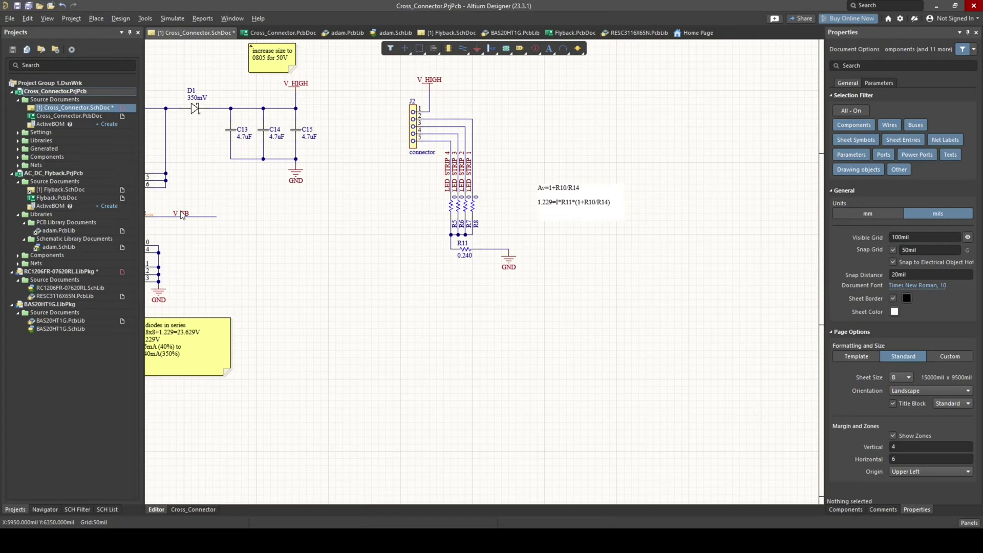
click(180, 213)
key(ctrl+c)
key(ctrl+v)
click(451, 251)
- Select the sense resistor R11 for editing
shift+scroll(399, 246, left, 4)
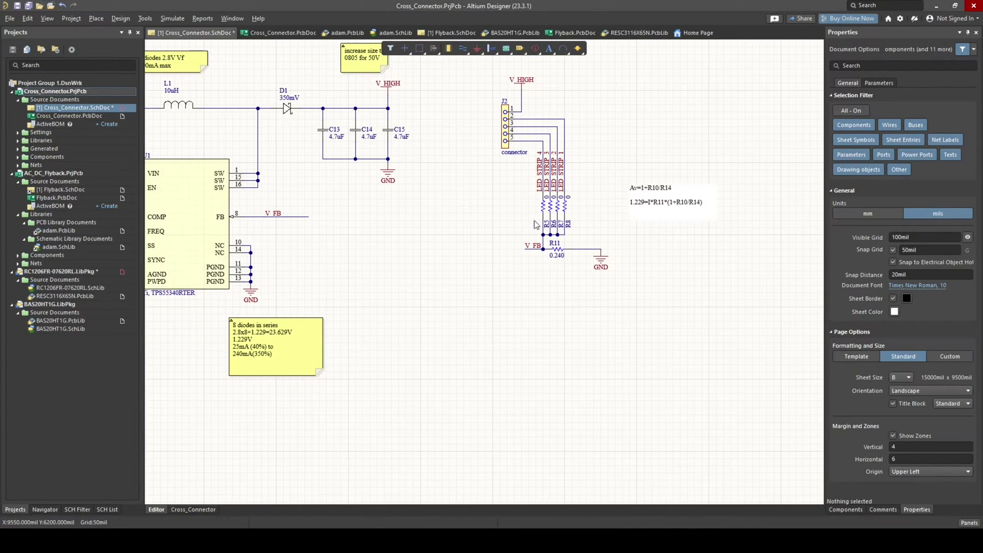
scroll(342, 164, up, 2)
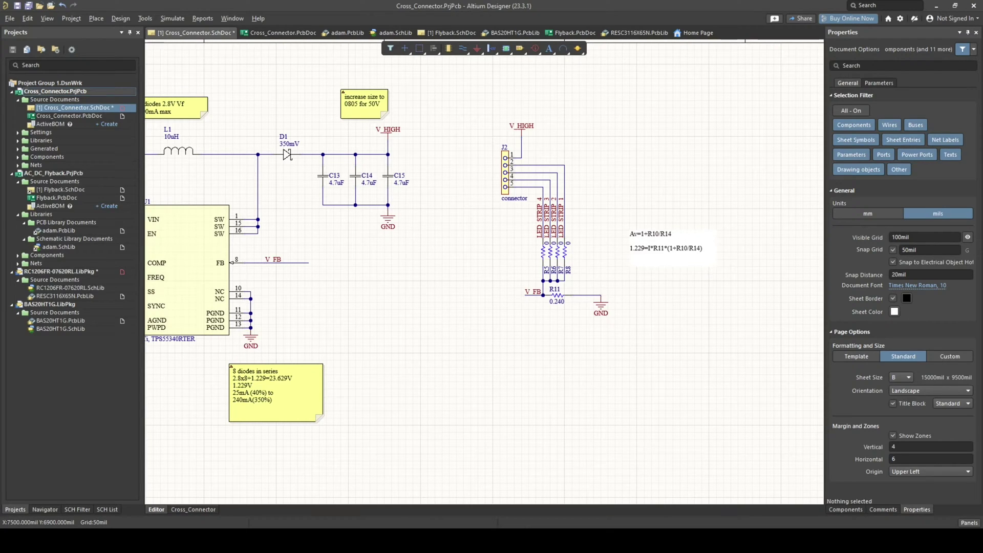
click(558, 295)
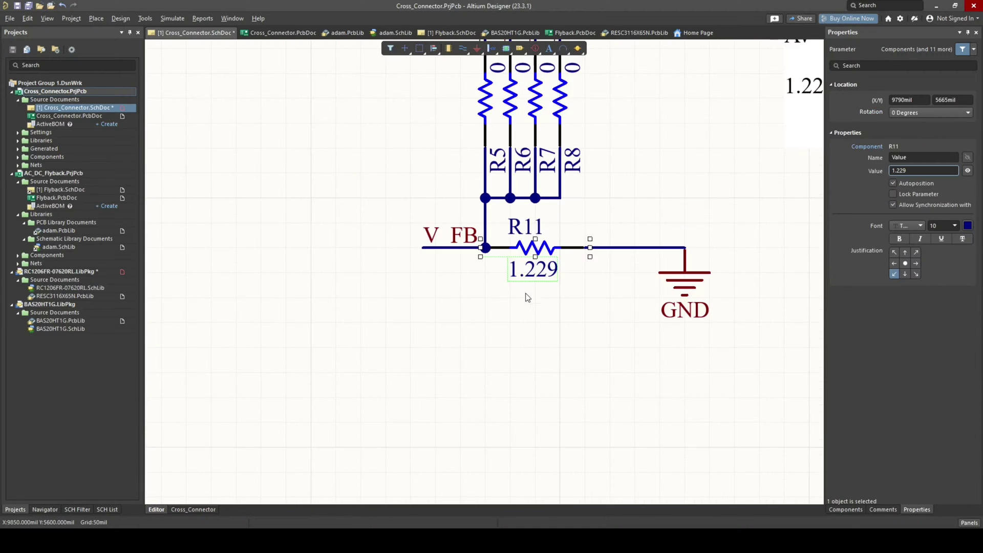
- Change R11's value from 0.240 to 1.229 and deselect it
ctrl+scroll(527, 296, down, 4)
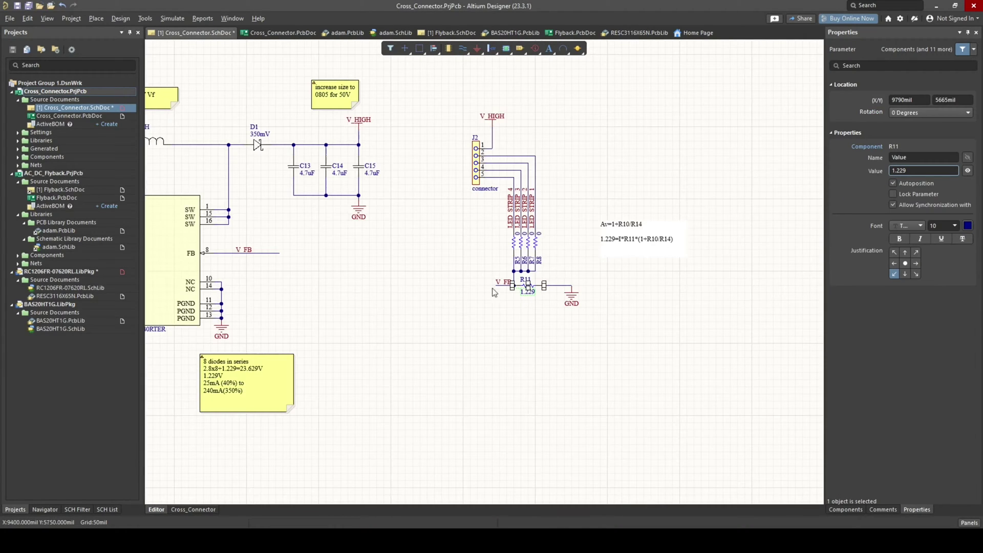
click(493, 323)
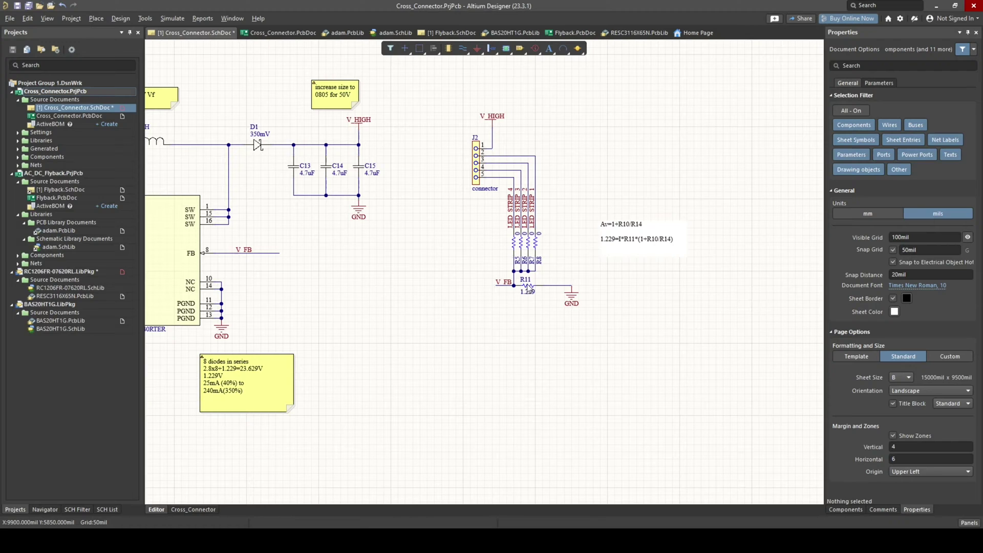
ctrl+scroll(527, 289, up, 5)
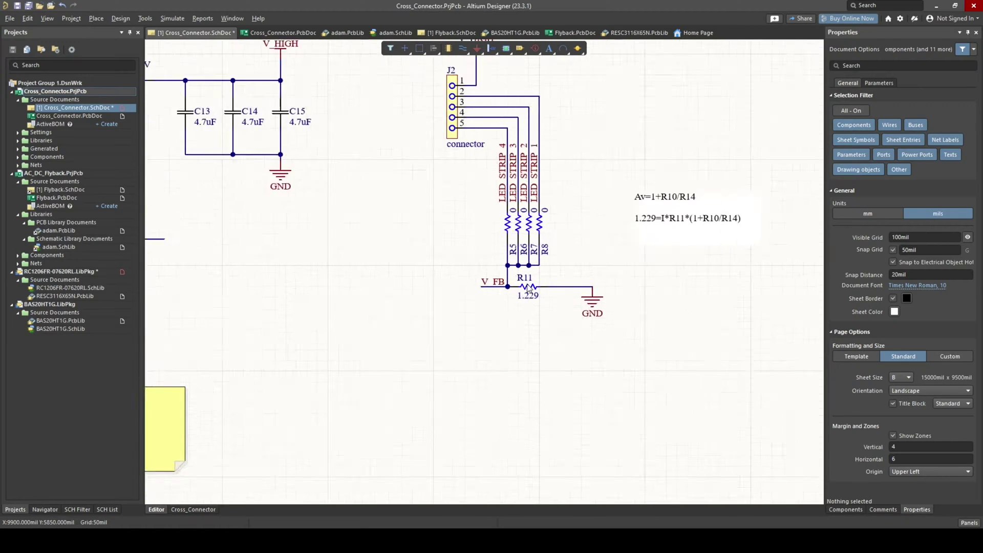
click(531, 292)
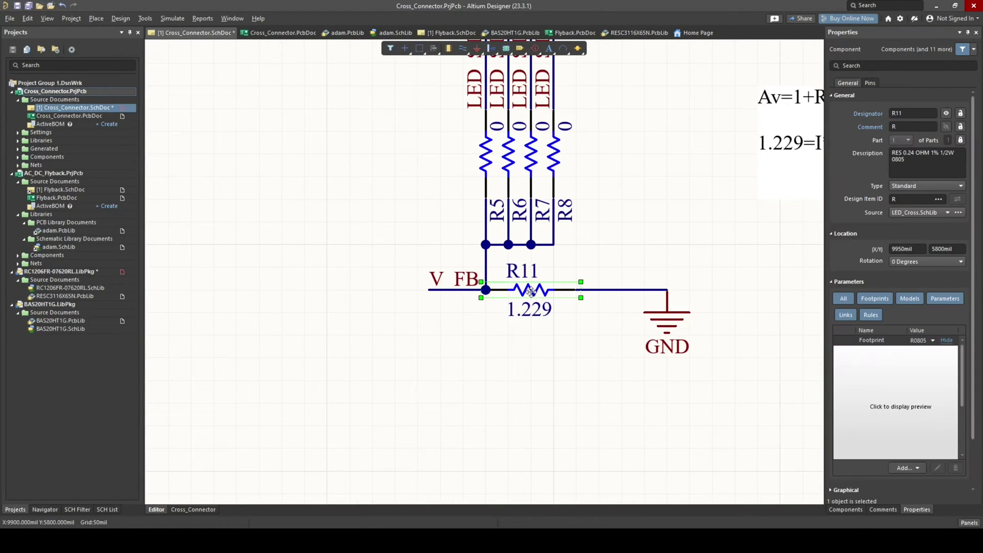
click(532, 333)
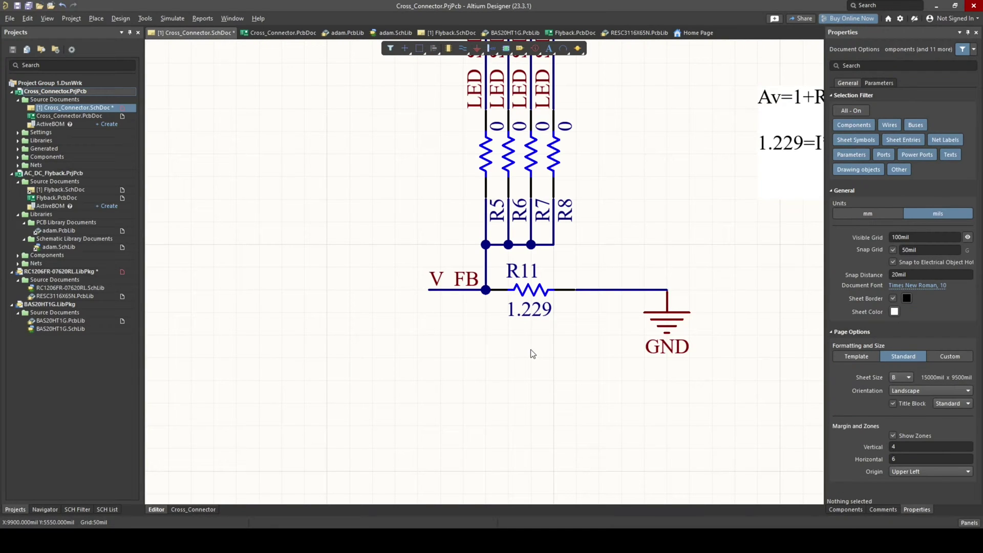
ctrl+scroll(515, 288, down, 6)
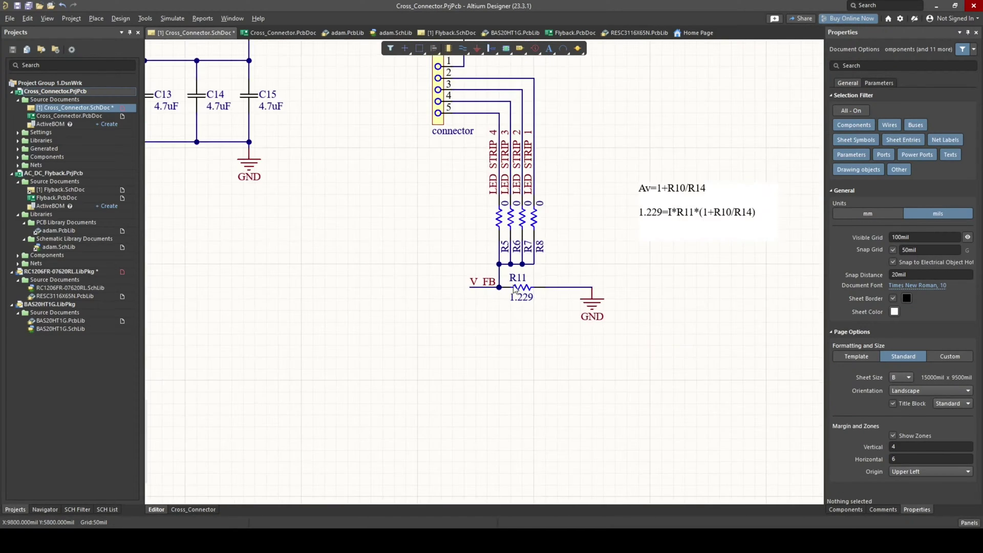
ctrl+scroll(514, 288, down, 2)
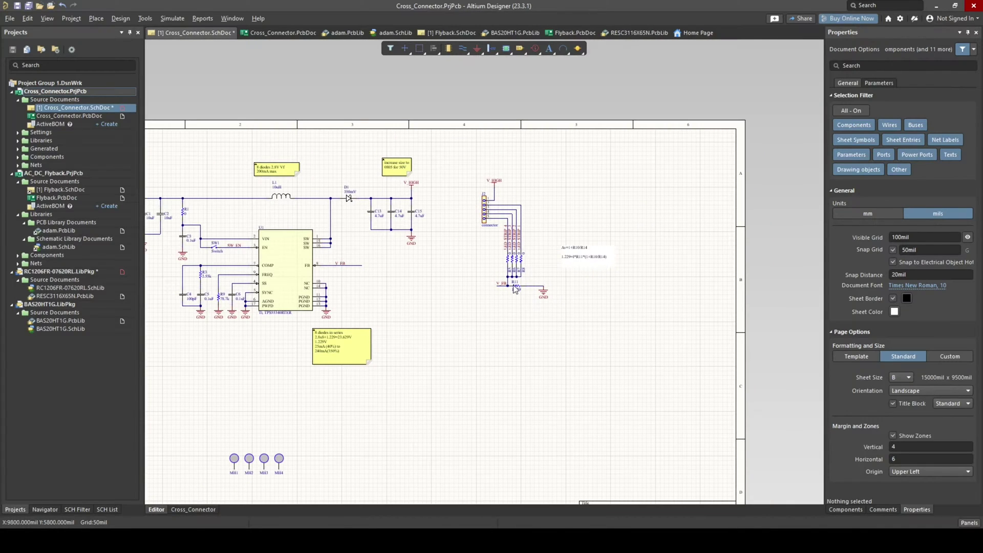
shift+scroll(515, 288, left, 3)
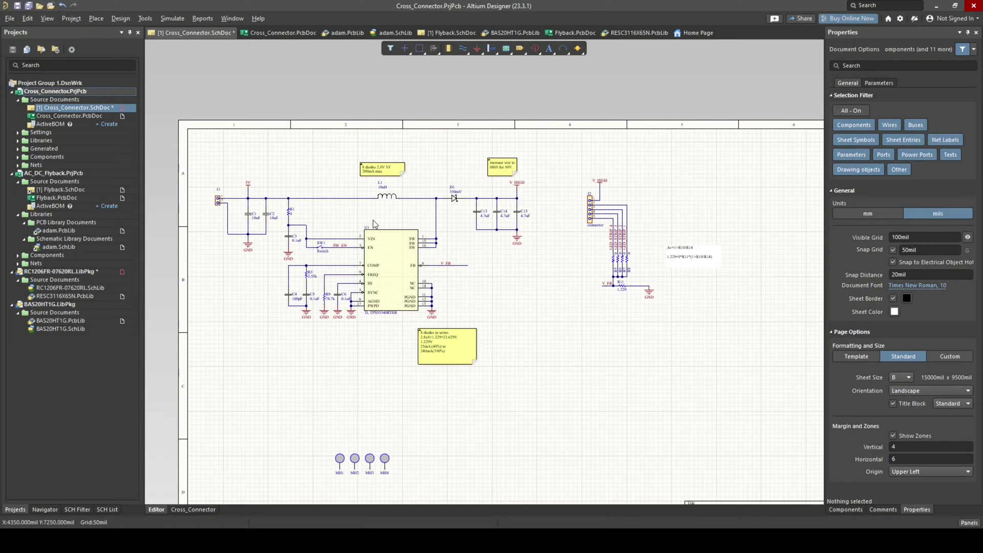
ctrl+scroll(617, 281, up, 3)
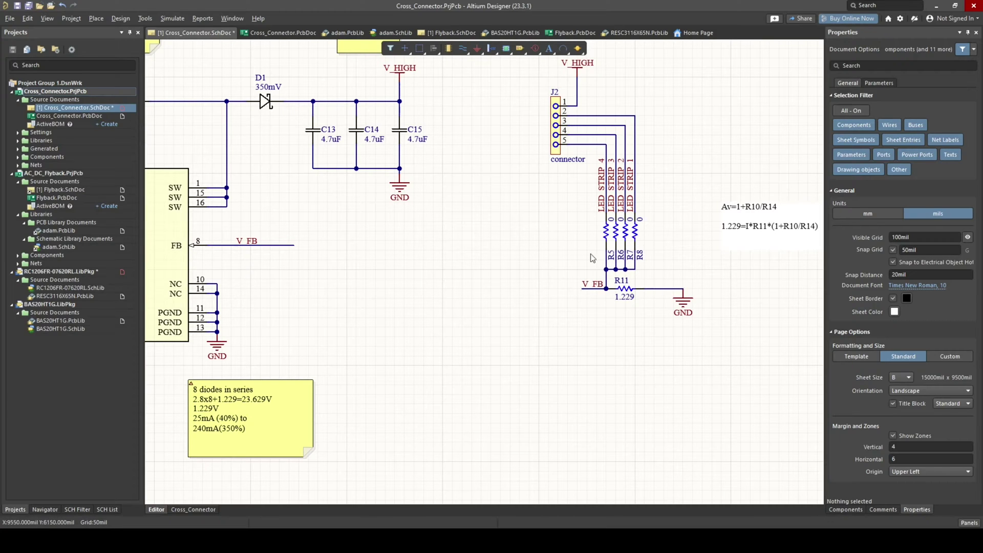
ctrl+scroll(607, 324, down, 5)
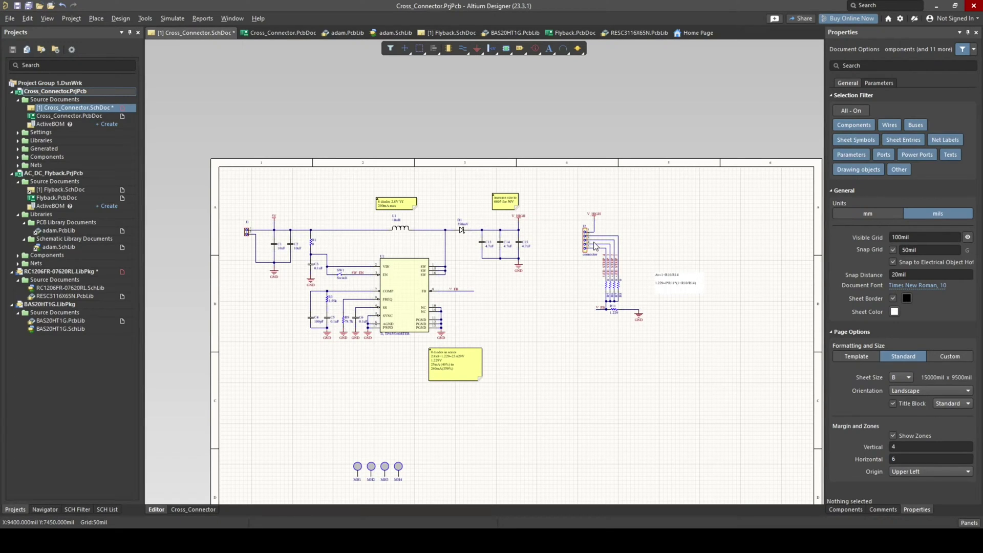
ctrl+scroll(623, 346, up, 5)
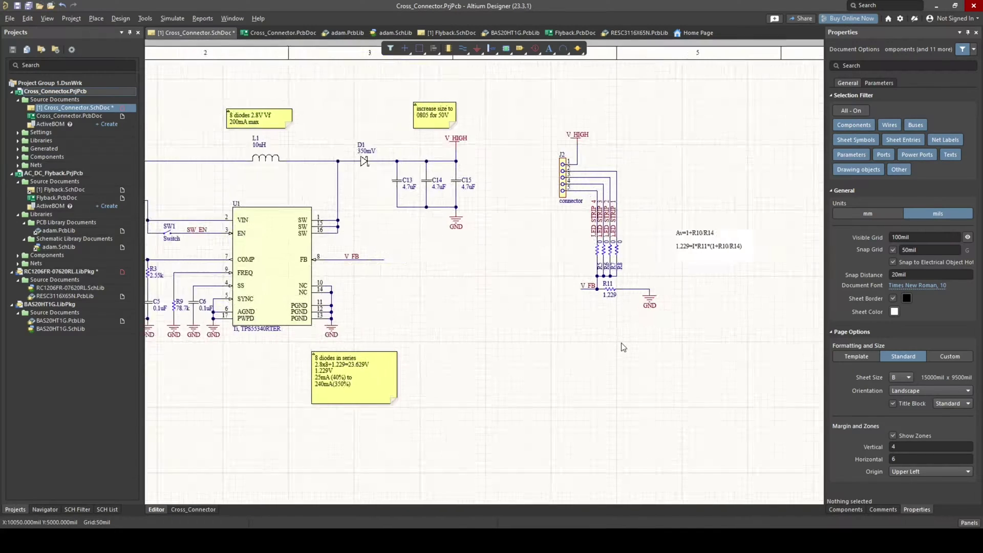
ctrl+scroll(612, 279, down, 6)
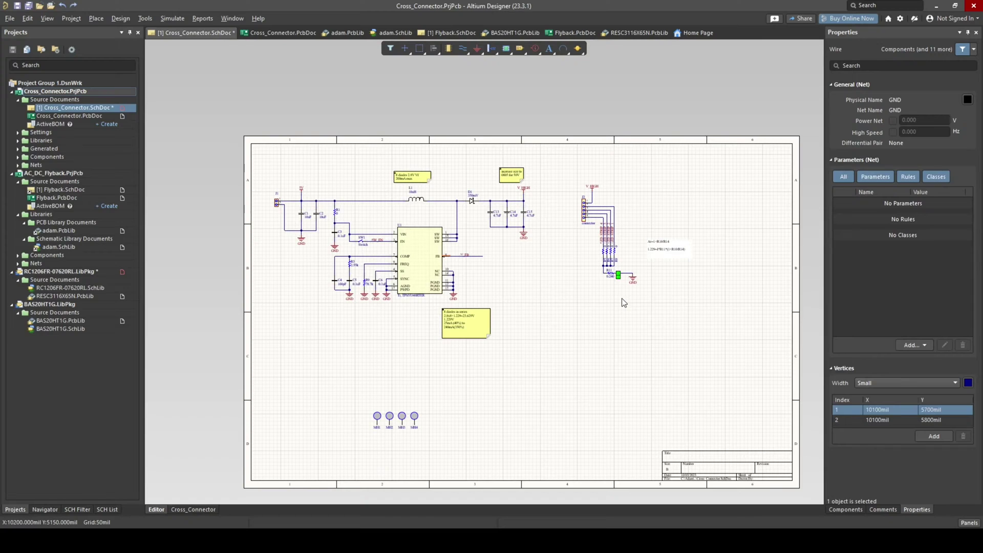
- Undo the deletion to restore the LMV321 stage with R11 at 0.240, then fit the sheet
key(ctrl+z)
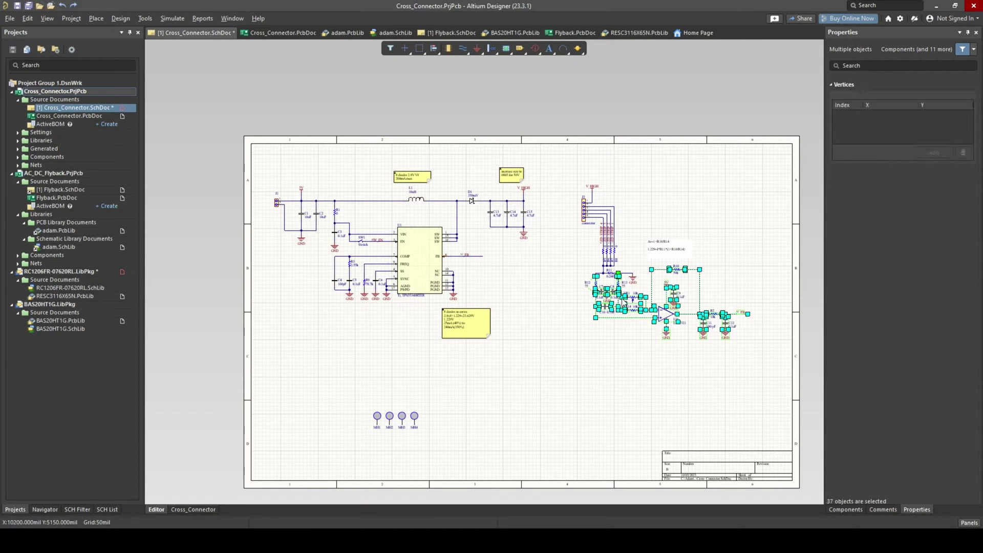
click(641, 357)
ctrl+scroll(642, 368, up, 2)
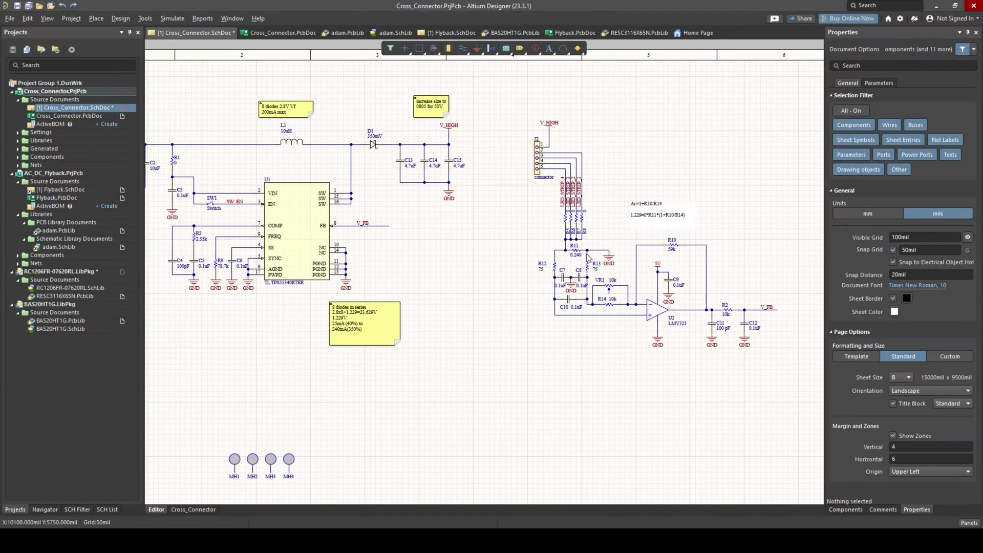
shift+scroll(417, 250, left, 1)
key(ctrl+Page_Down)
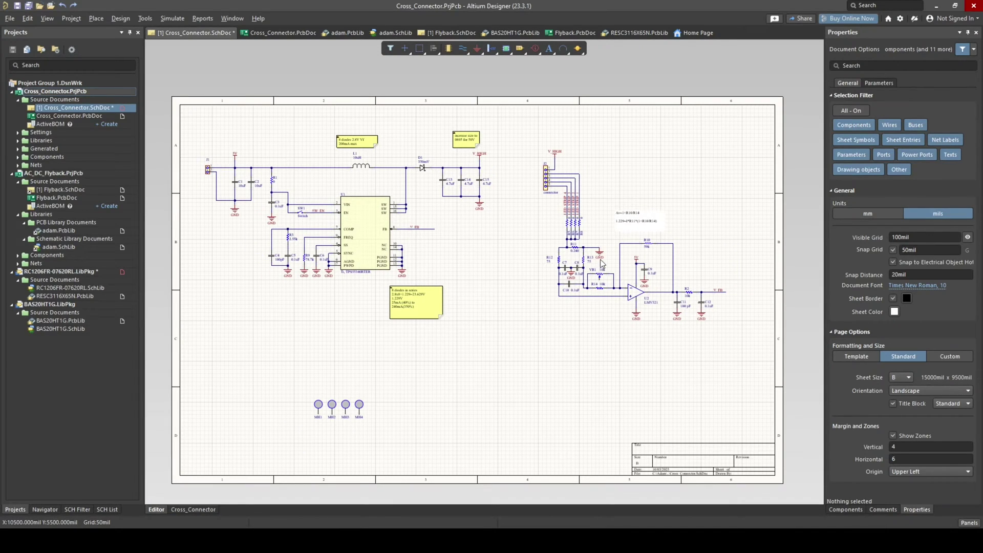
- Select R11 and view its 0.24 Ω description in the Properties panel
ctrl+scroll(609, 283, up, 4)
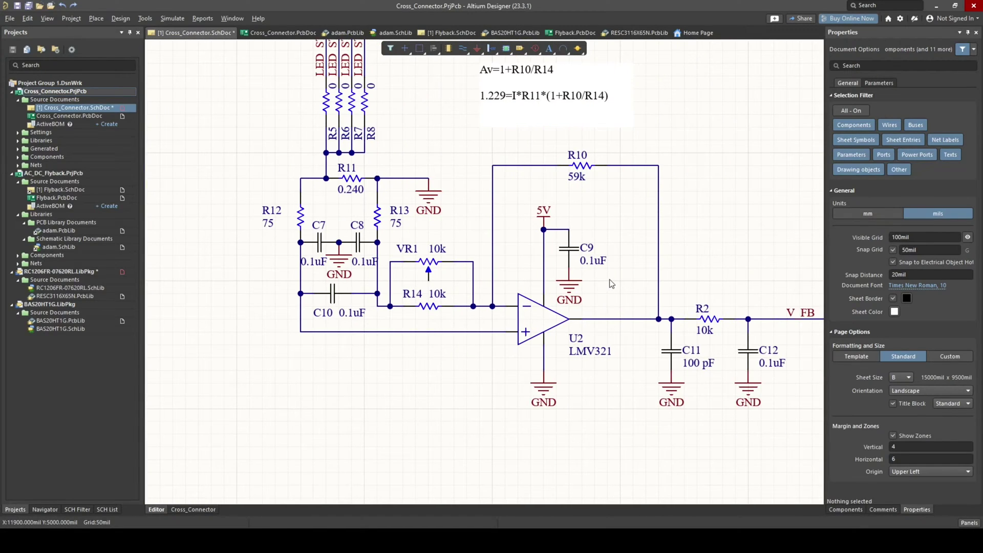
ctrl+scroll(515, 240, down, 1)
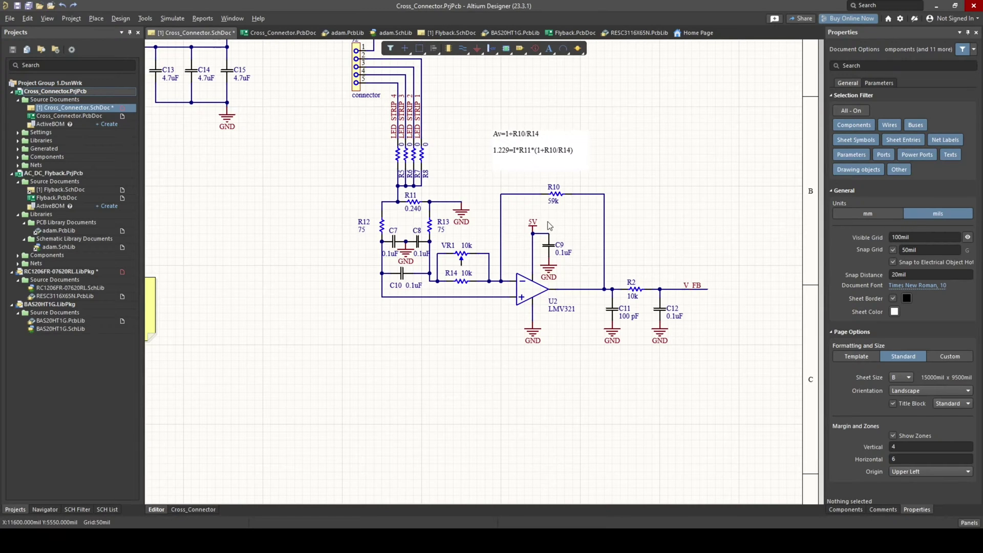
shift+scroll(457, 214, left, 5)
shift+scroll(457, 214, left, 1)
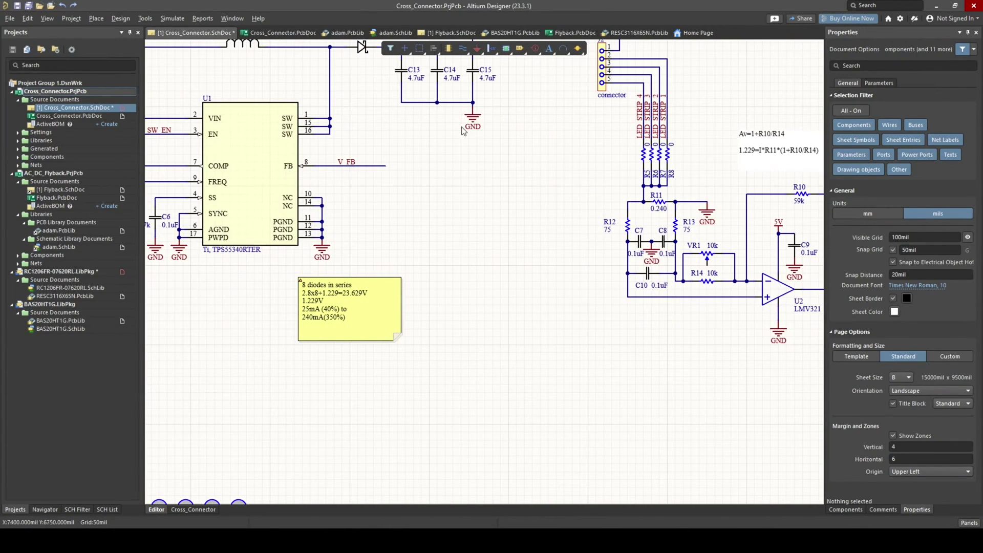
ctrl+scroll(494, 160, down, 5)
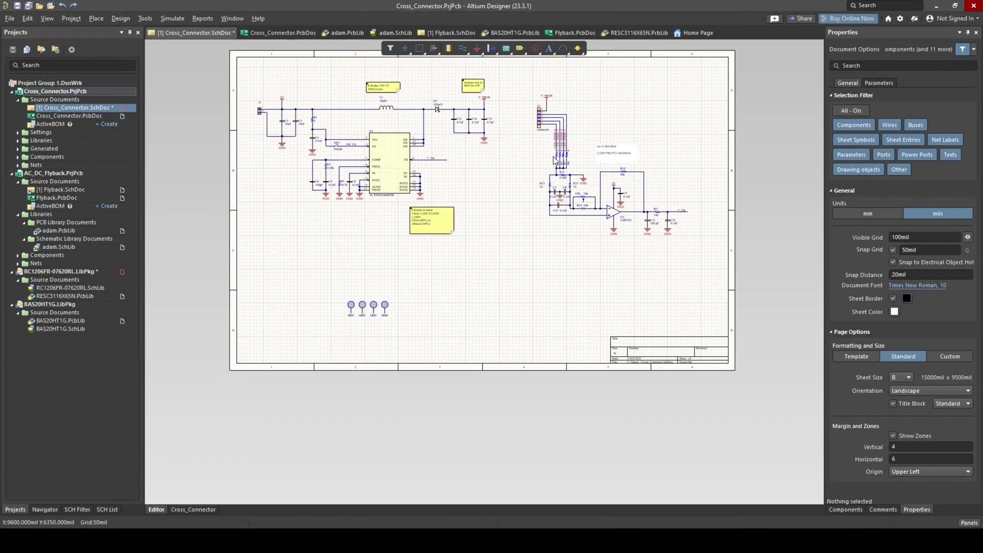
click(563, 173)
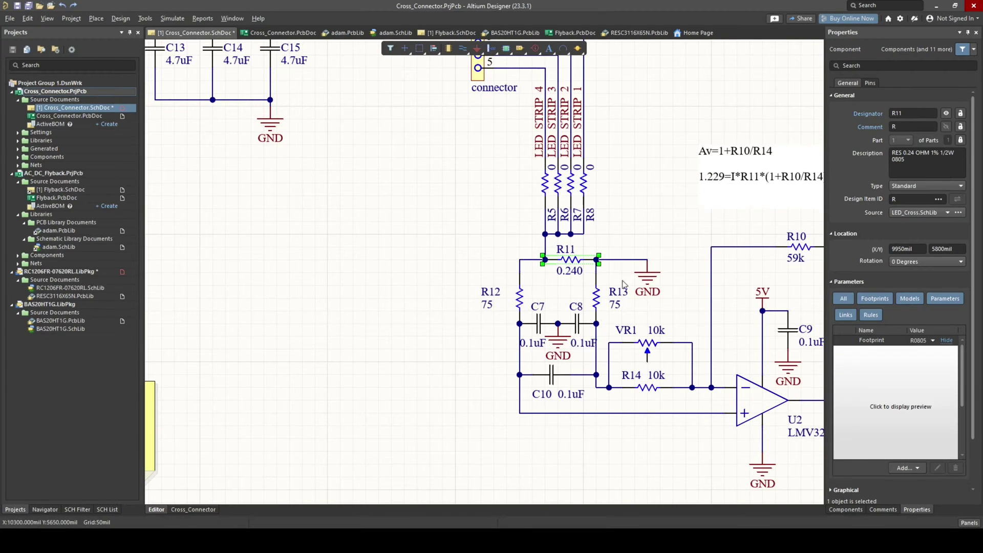
click(954, 156)
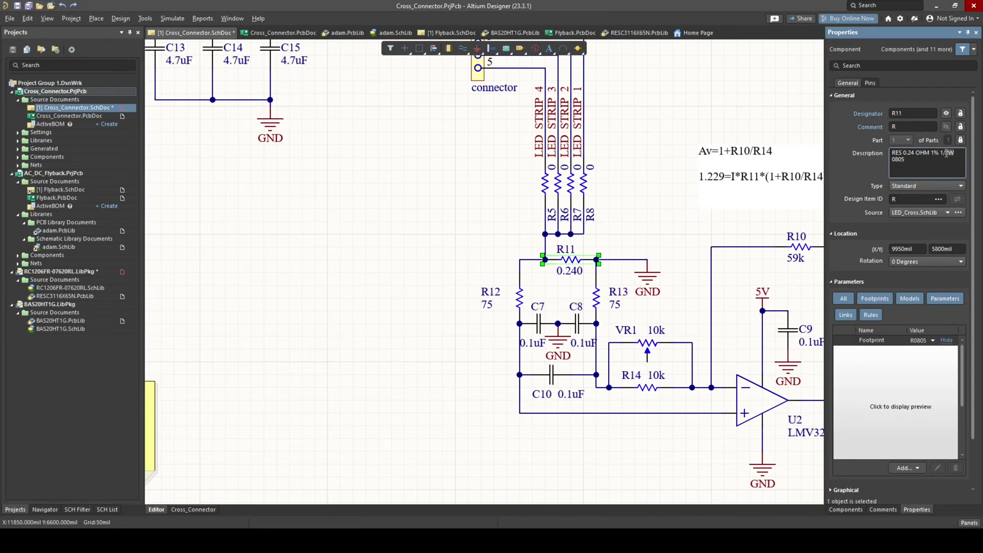
- Zoom out to the whole boost-converter schematic and deselect R11
ctrl+scroll(815, 174, down, 4)
shift+scroll(747, 139, left, 3)
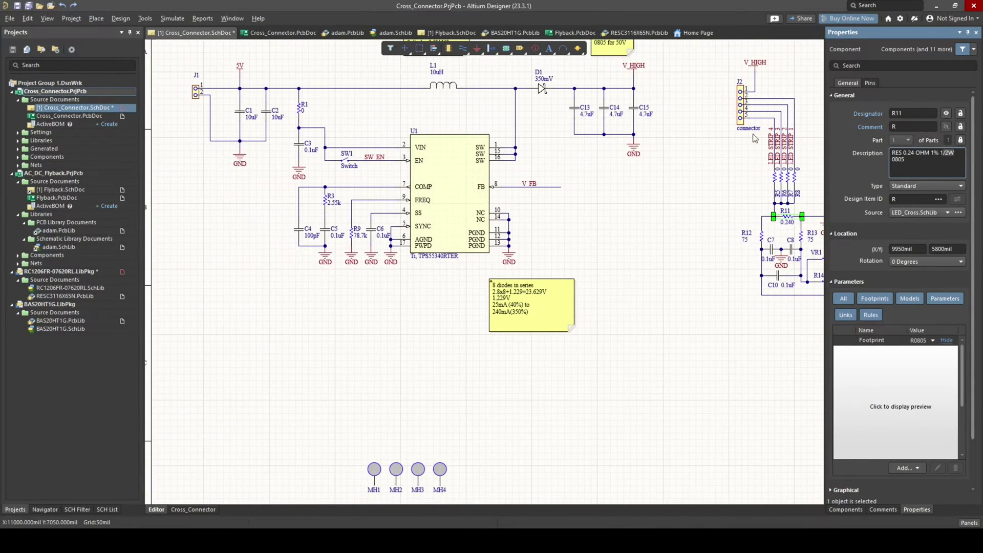
click(477, 350)
scroll(477, 350, up, 3)
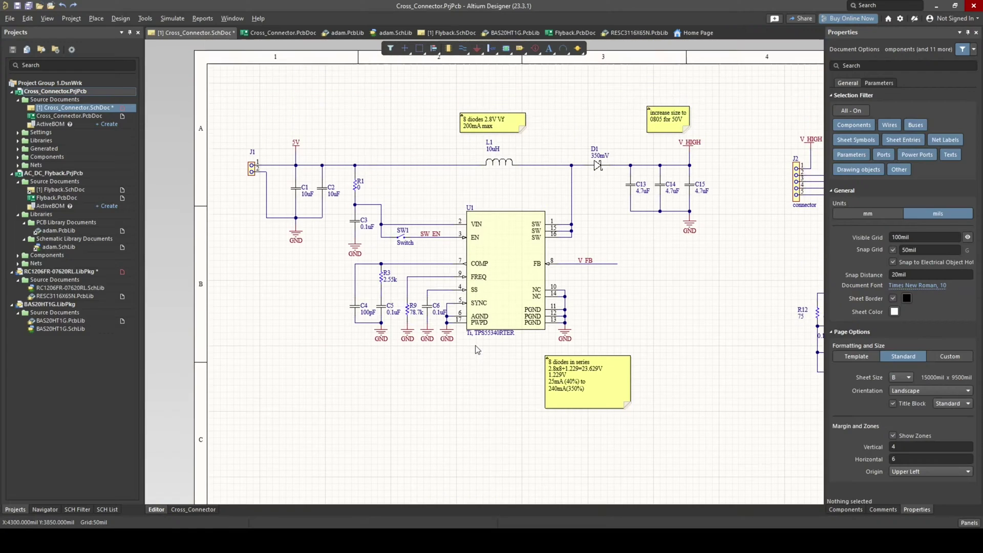
shift+scroll(358, 233, right, 2)
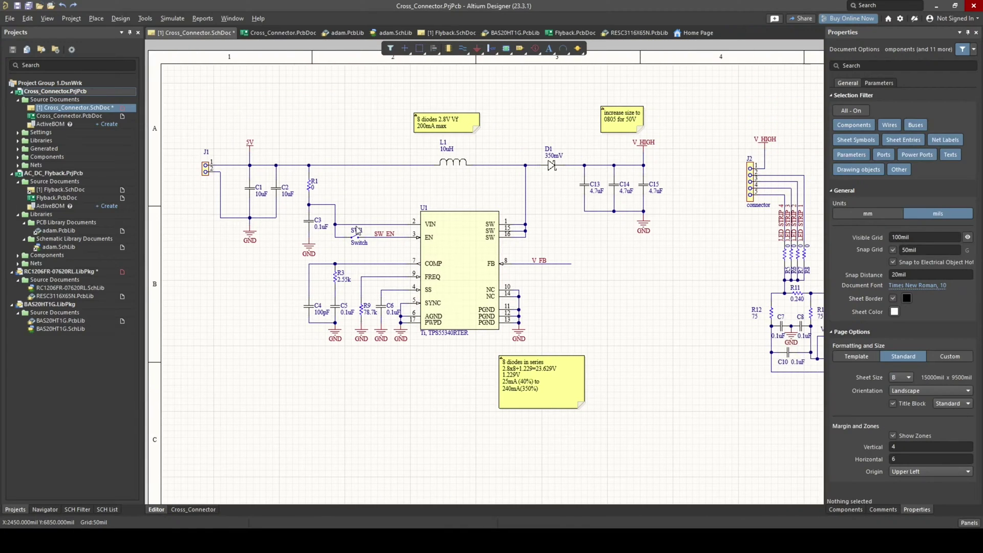
double_click(82, 117)
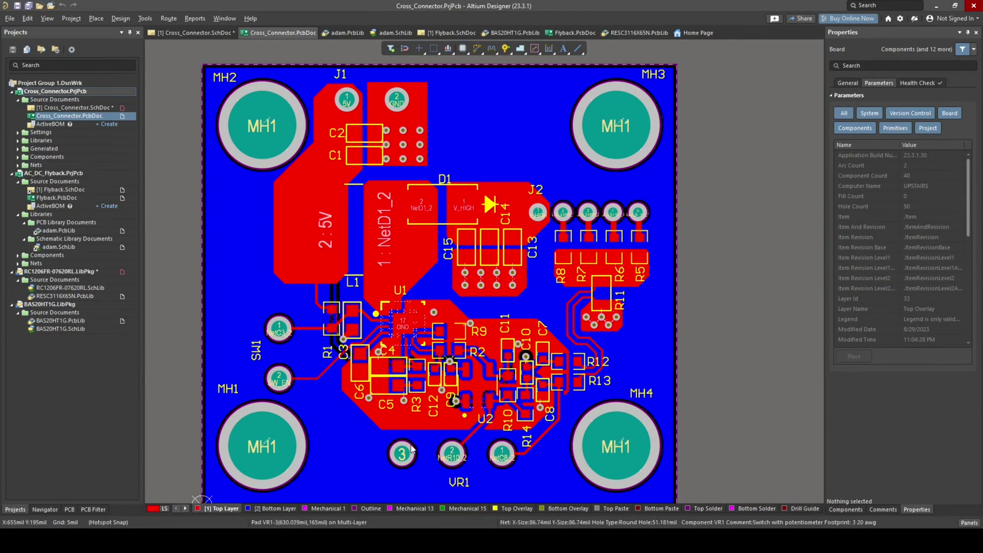
key(3)
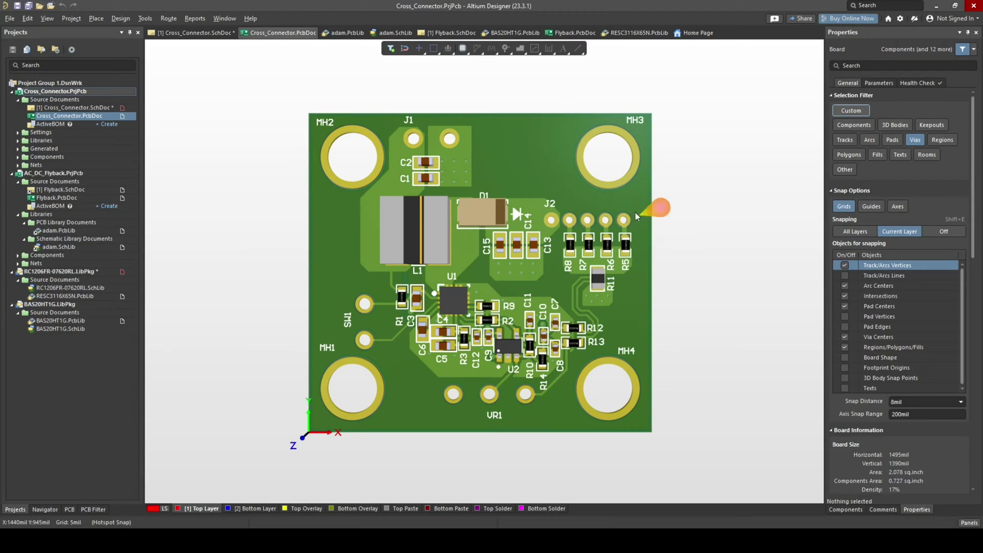
ctrl+scroll(590, 228, up, 3)
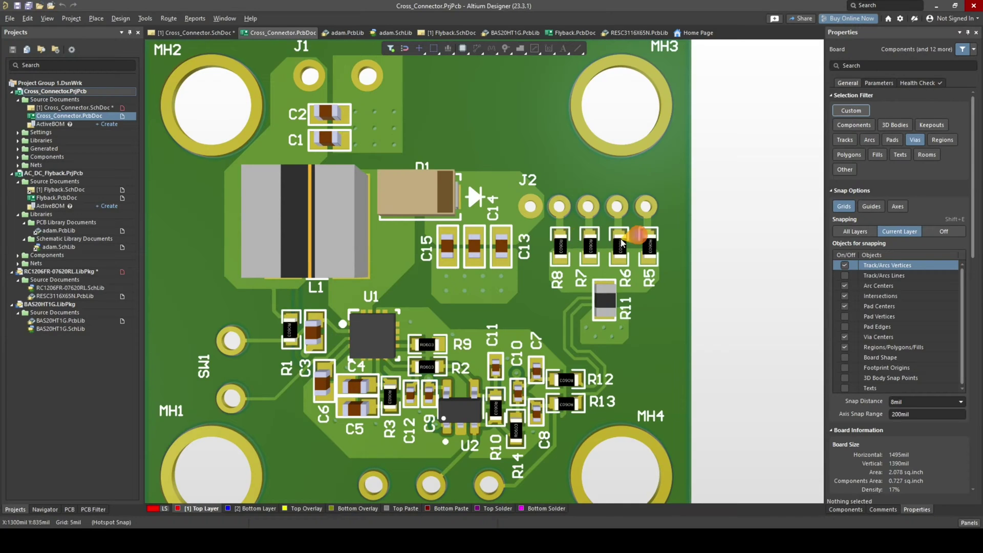
ctrl+scroll(491, 256, down, 2)
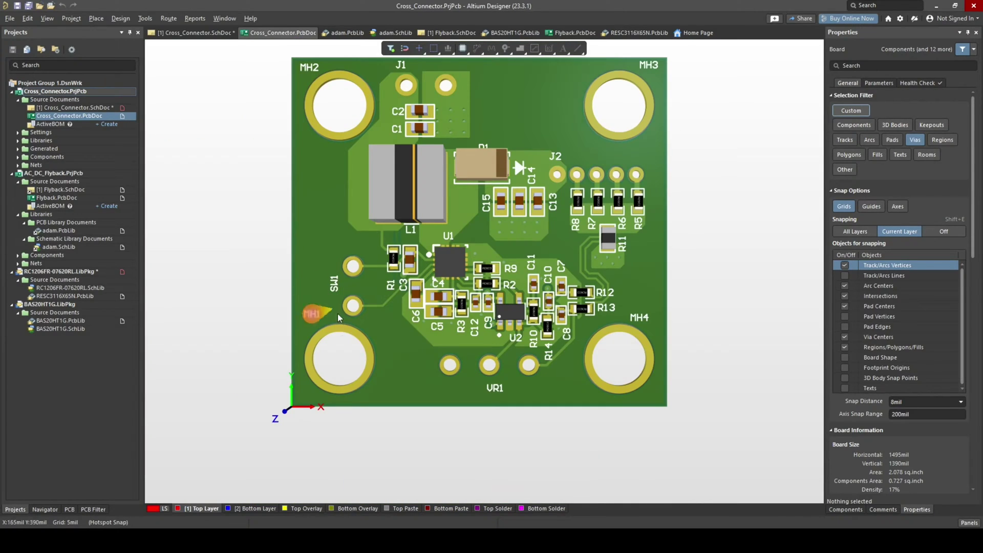
click(92, 108)
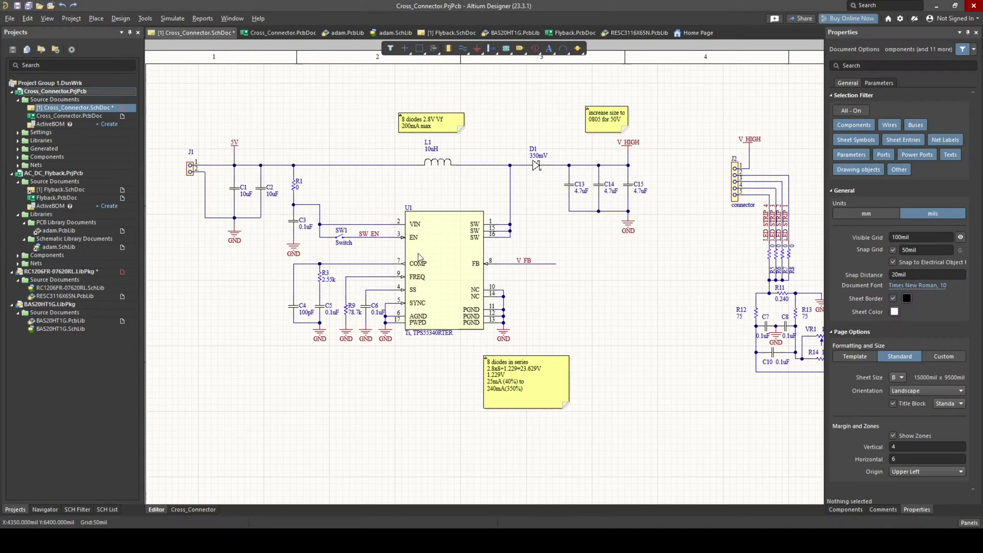
- Open Cross_Connector.PcbDoc to show the 3D rendered board layout
ctrl+scroll(352, 229, up, 2)
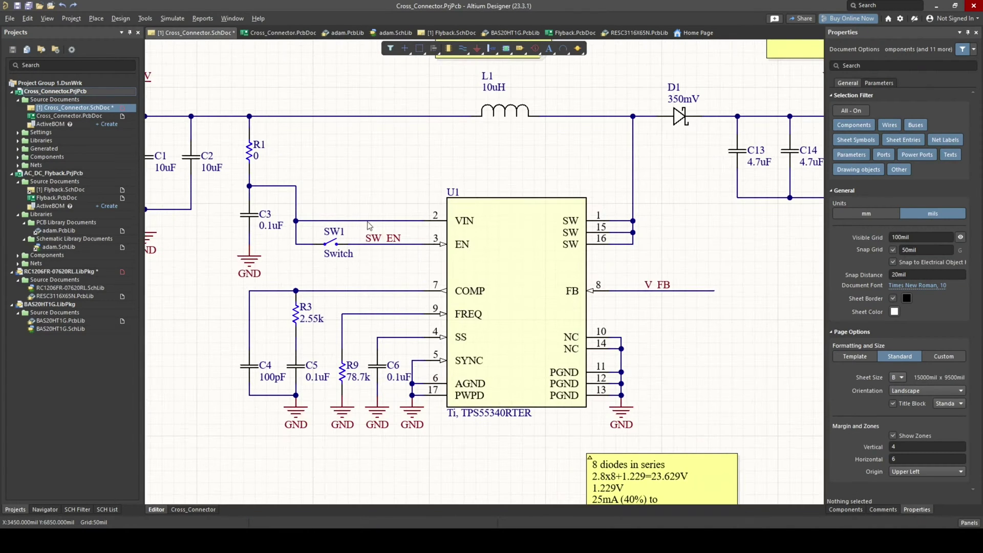
ctrl+scroll(443, 242, down, 2)
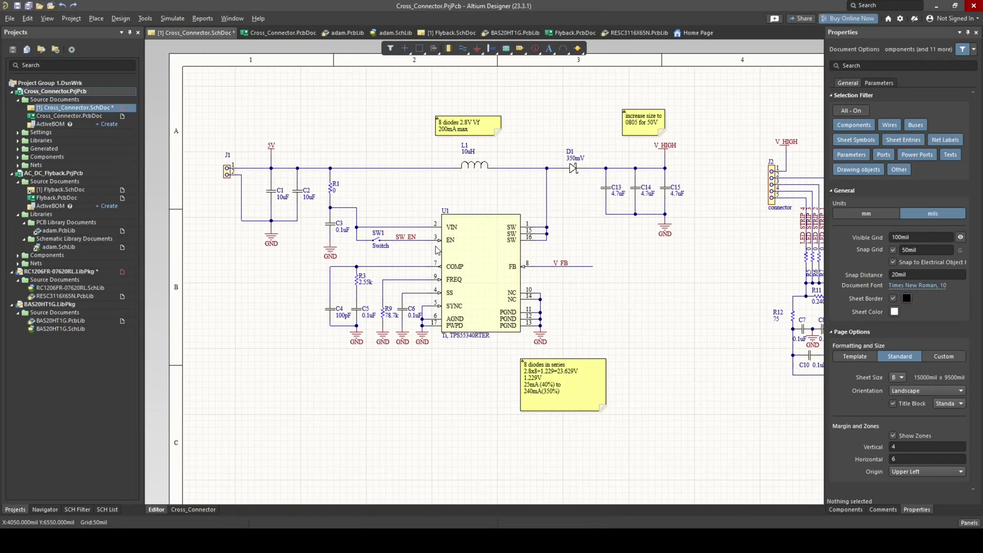
ctrl+scroll(473, 301, down, 1)
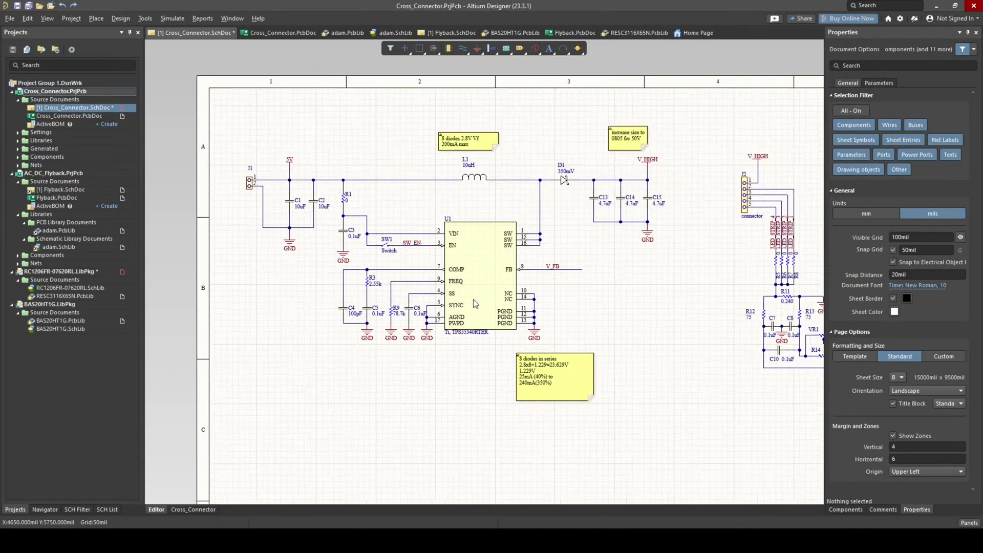
double_click(69, 116)
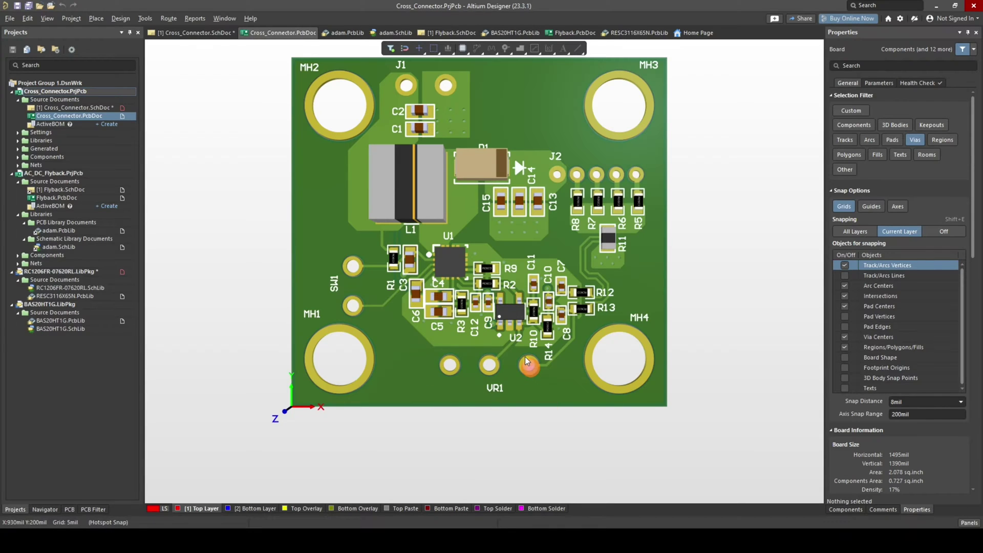
- Toggle the board between the 2D layer view and the 3D render, and zoom in on R11
ctrl+scroll(493, 352, up, 1)
key(2)
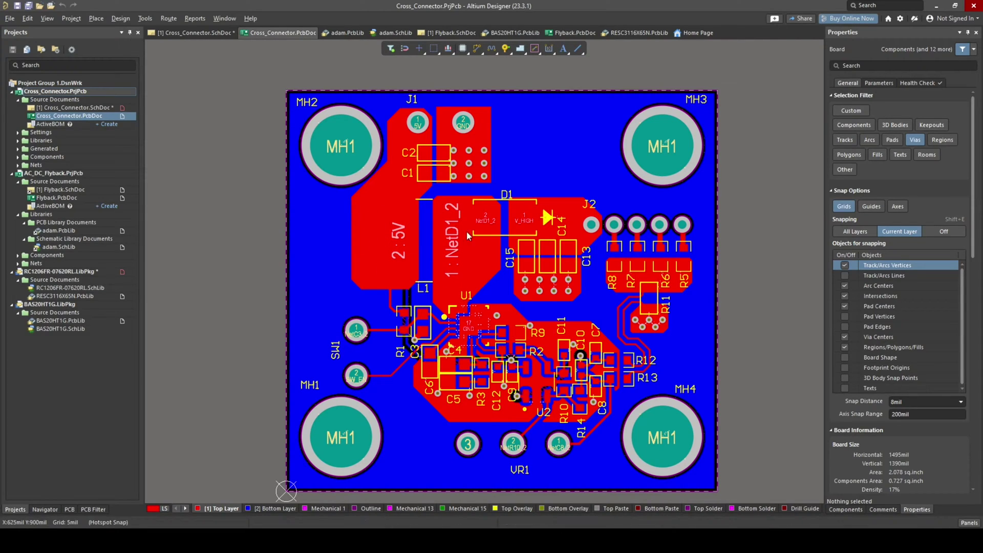
key(3)
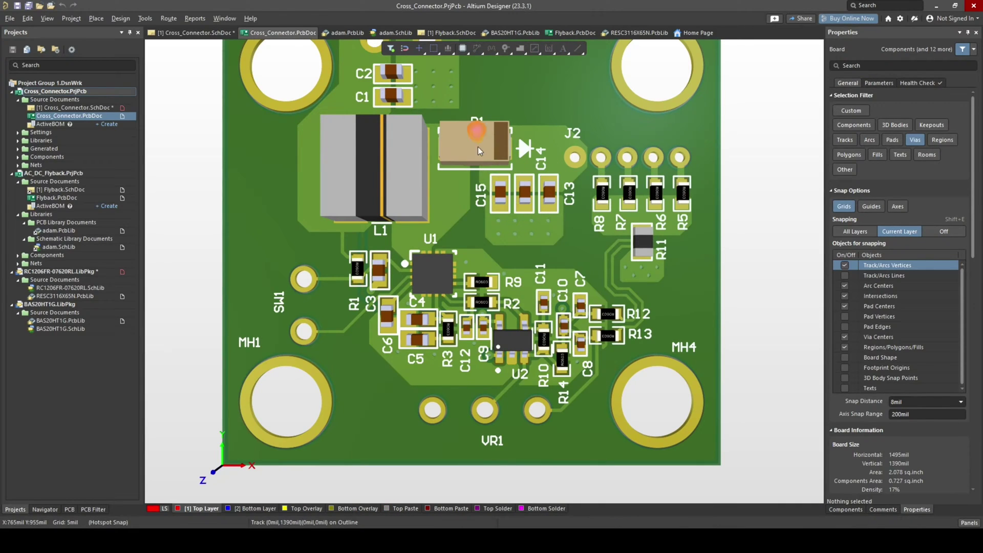
key(2)
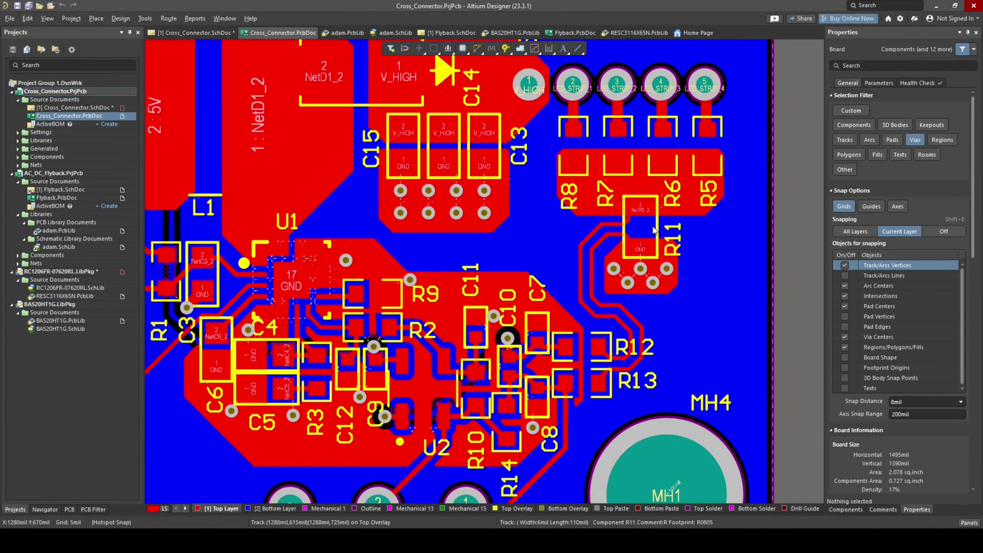
ctrl+scroll(625, 210, up, 1)
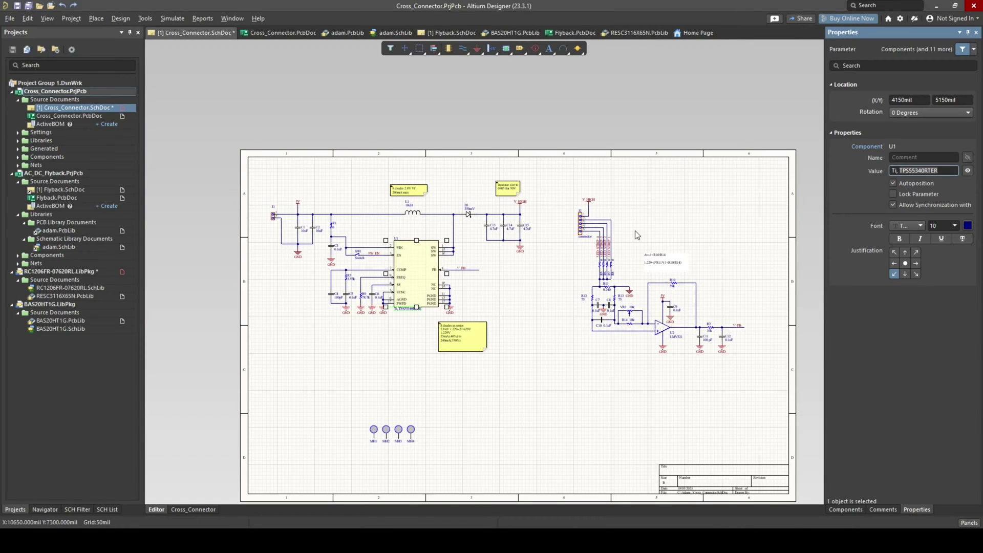
- Open the TPS55340 datasheet PDF from its DigiKey product page
ctrl+scroll(468, 288, up, 5)
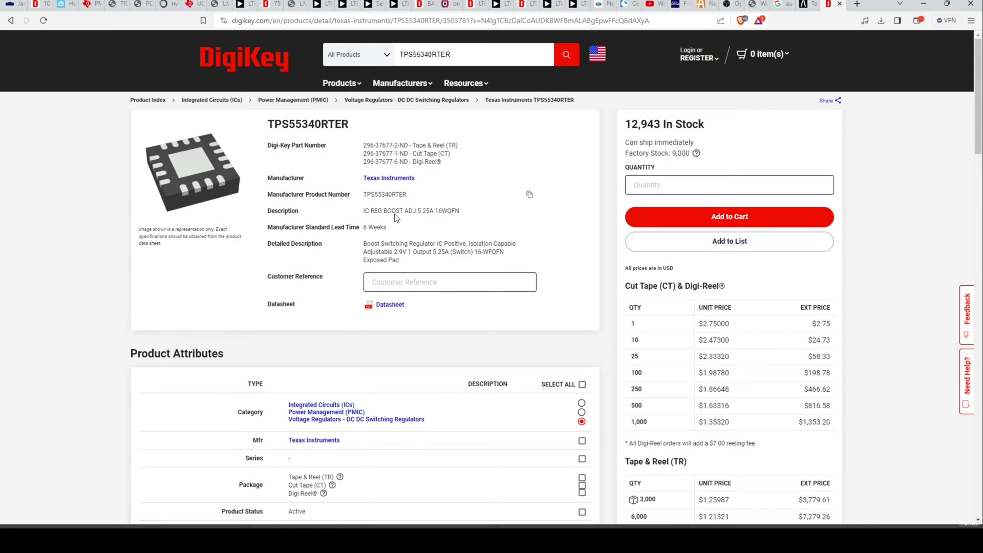
click(386, 307)
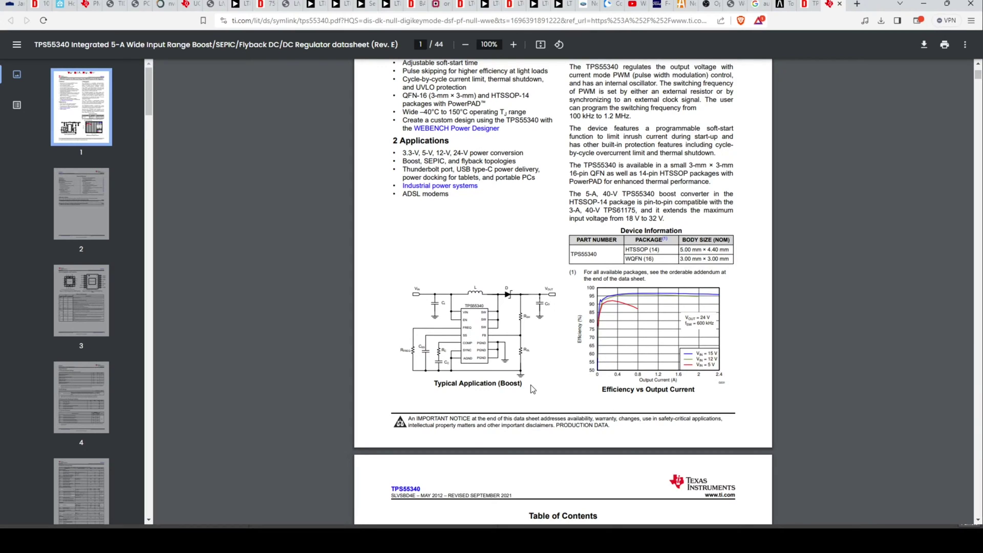
scroll(414, 364, up, 1)
- Scroll past the pin functions, block diagram and boost equations to the page 28 Layout Guidelines
scroll(413, 364, down, 1)
scroll(414, 301, down, 15)
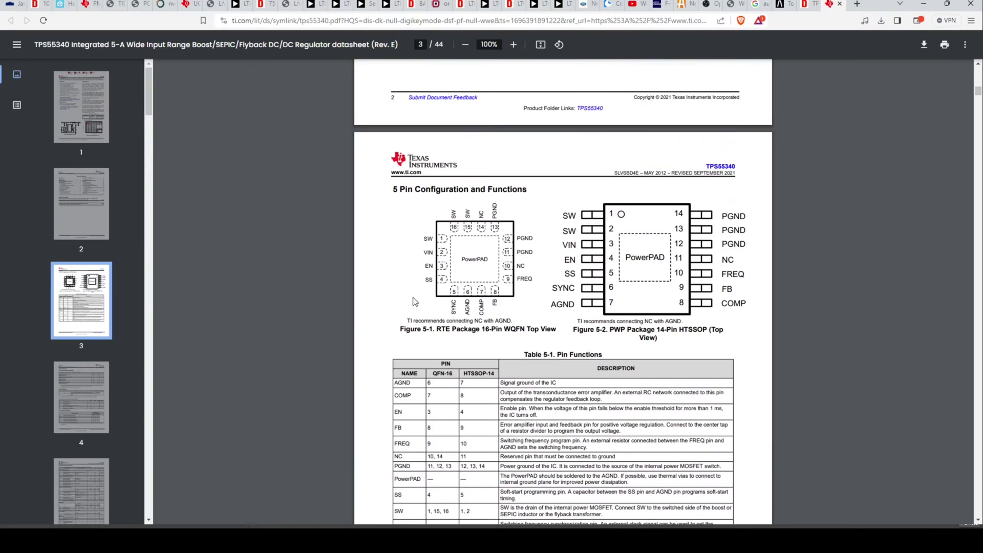
scroll(632, 392, down, 20)
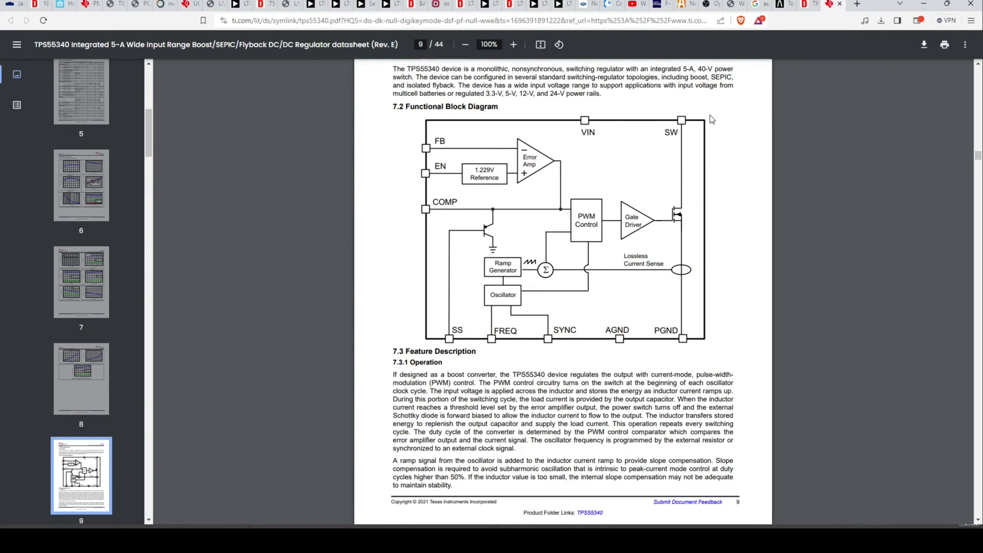
scroll(711, 120, down, 20)
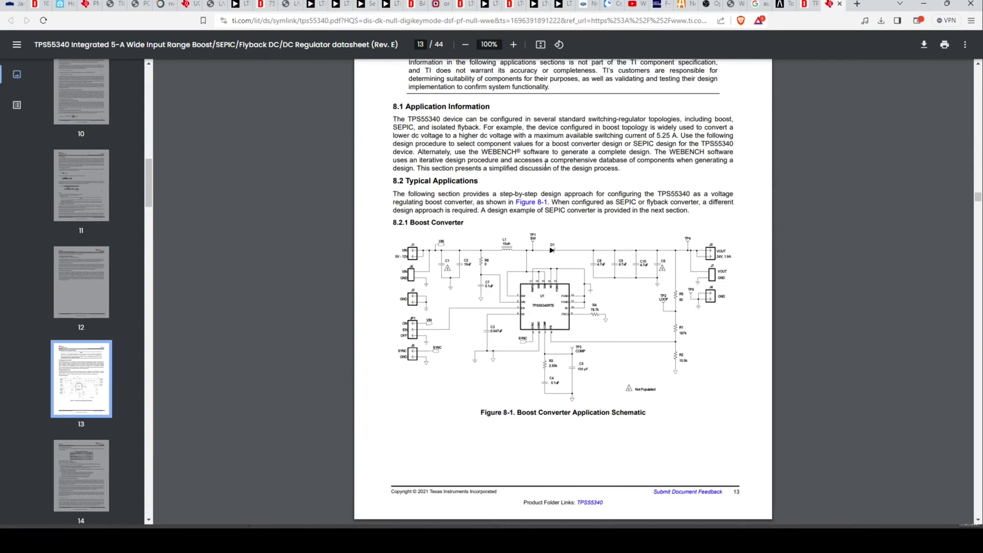
scroll(570, 199, down, 18)
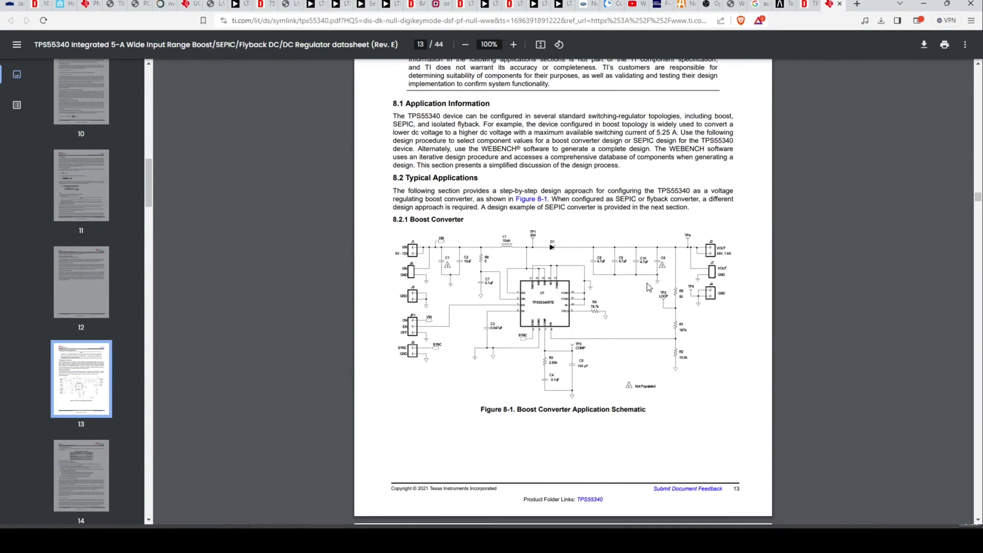
scroll(649, 287, down, 20)
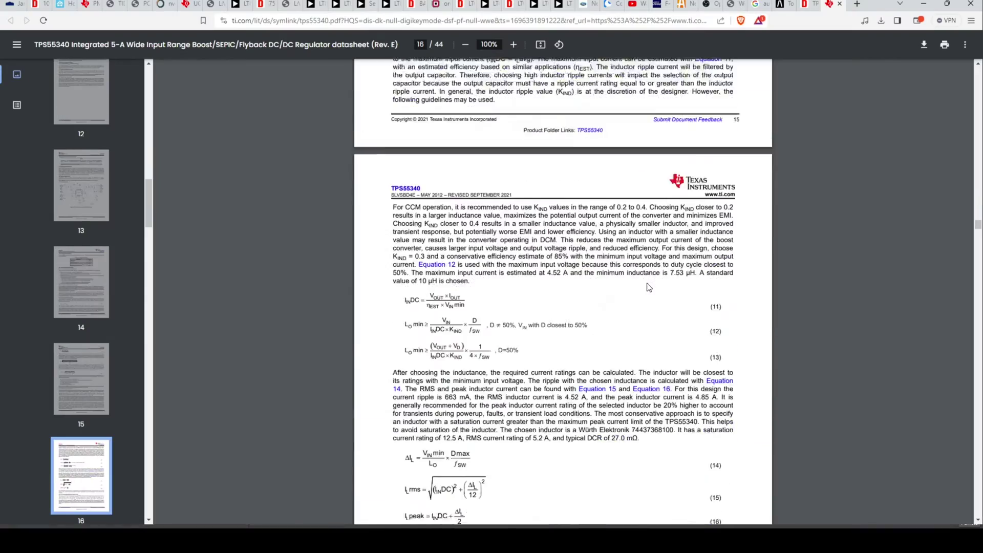
scroll(649, 287, down, 20)
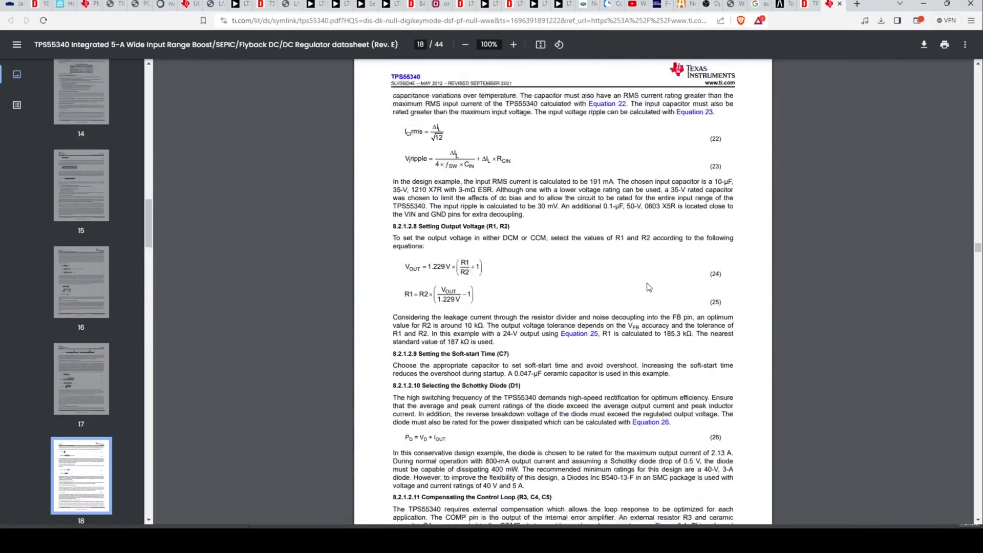
scroll(507, 245, up, 1)
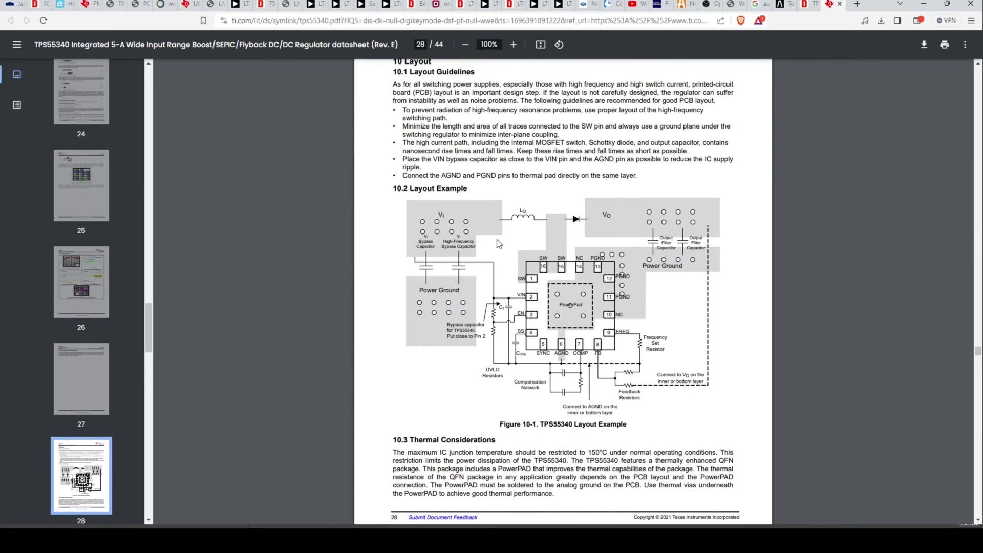
drag(415, 184, 468, 189)
scroll(487, 250, down, 1)
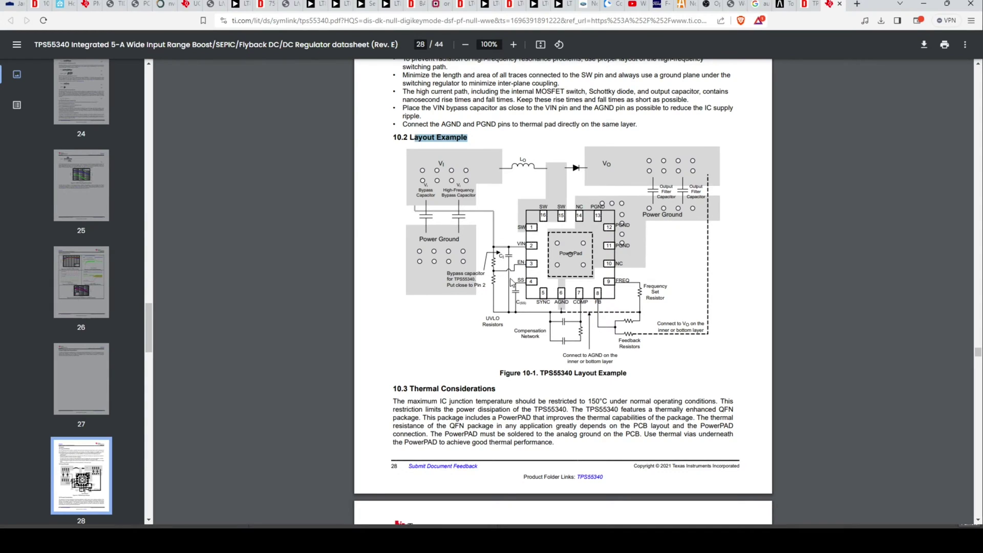
drag(397, 153, 706, 358)
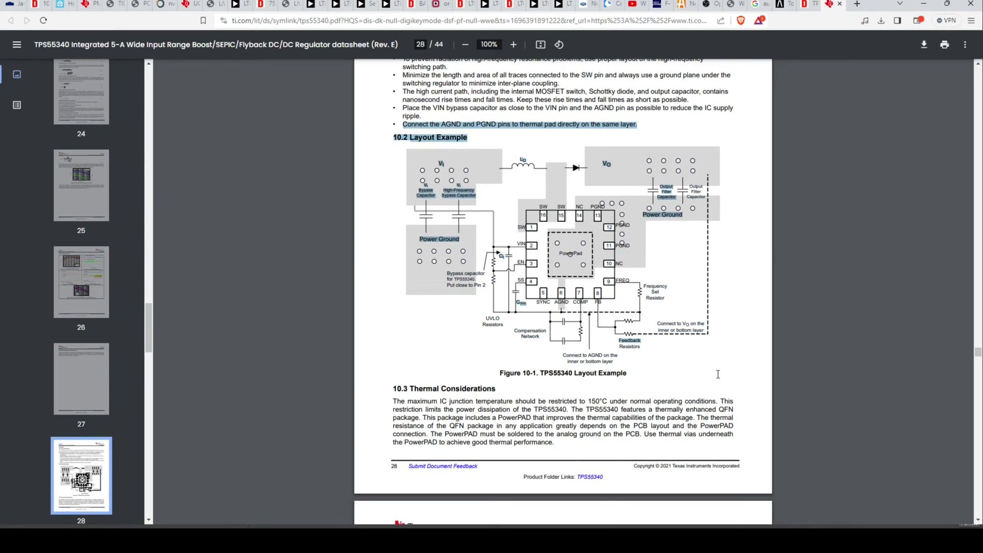
click(718, 375)
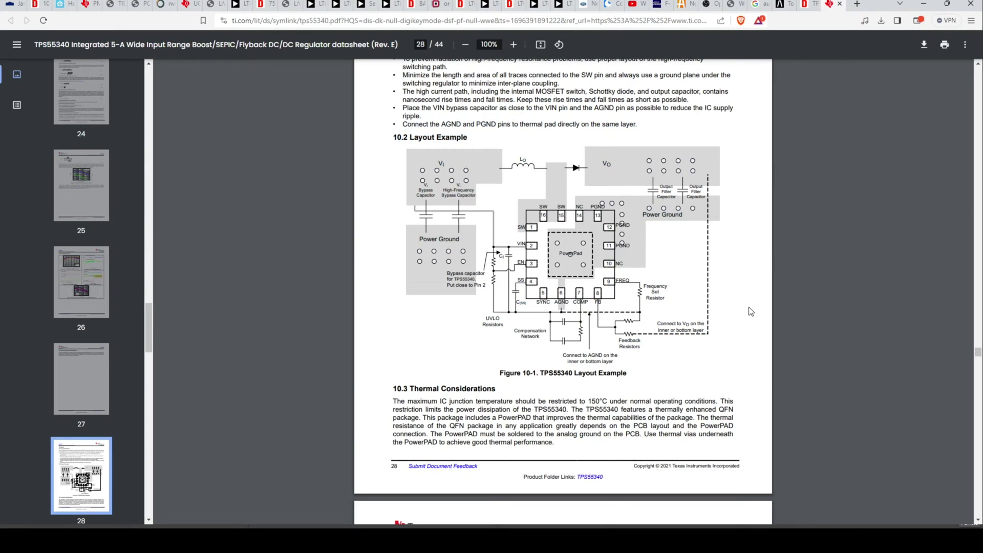